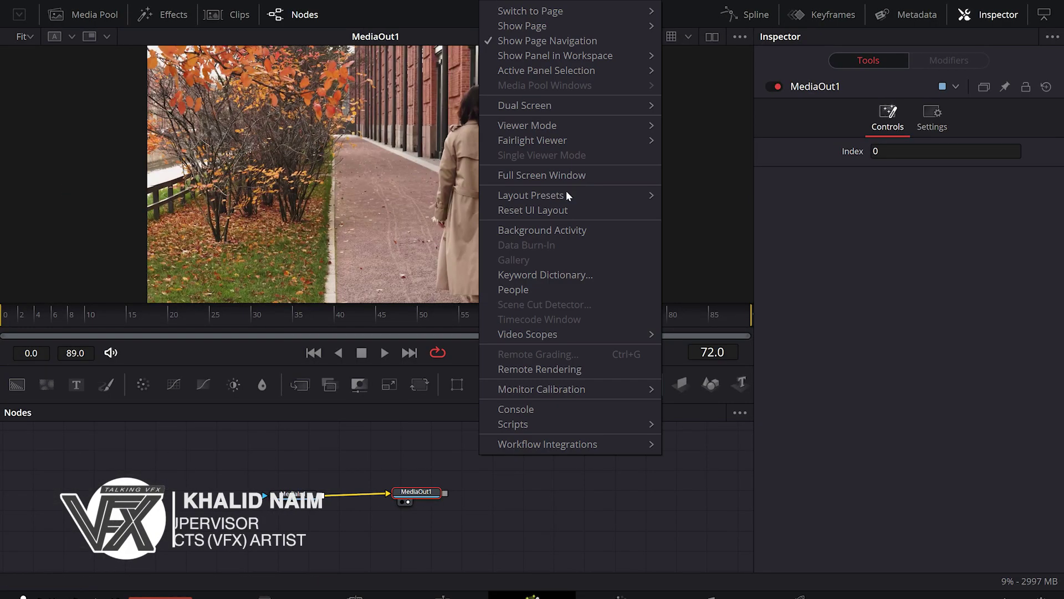
Switch Fusion to the Mid Flow layout and bring the Old-School-03 image into the node graph
mouse_move(567, 192)
mouse_move(715, 226)
click(742, 257)
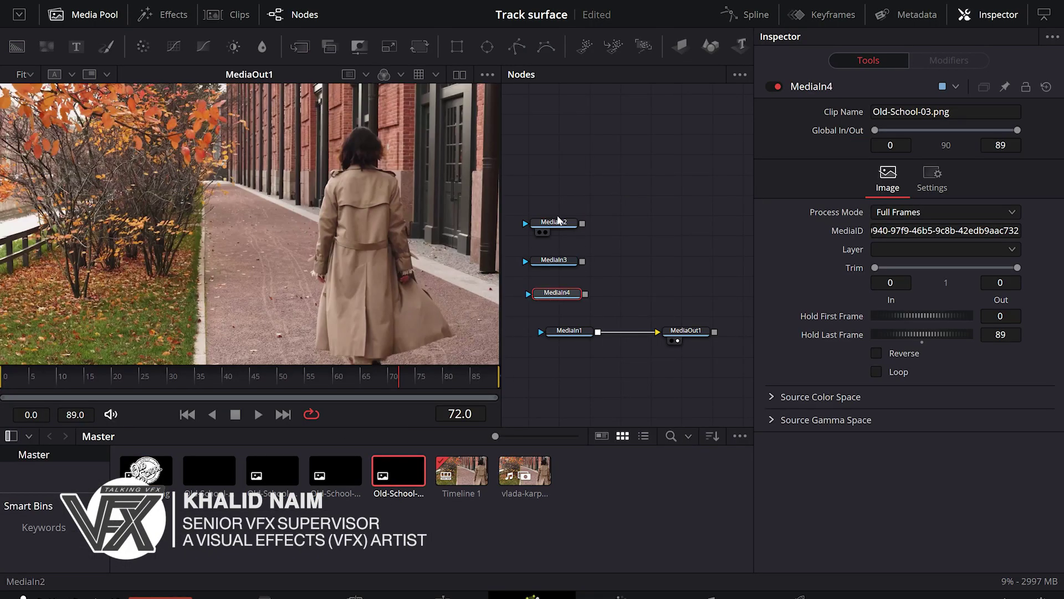
key(1)
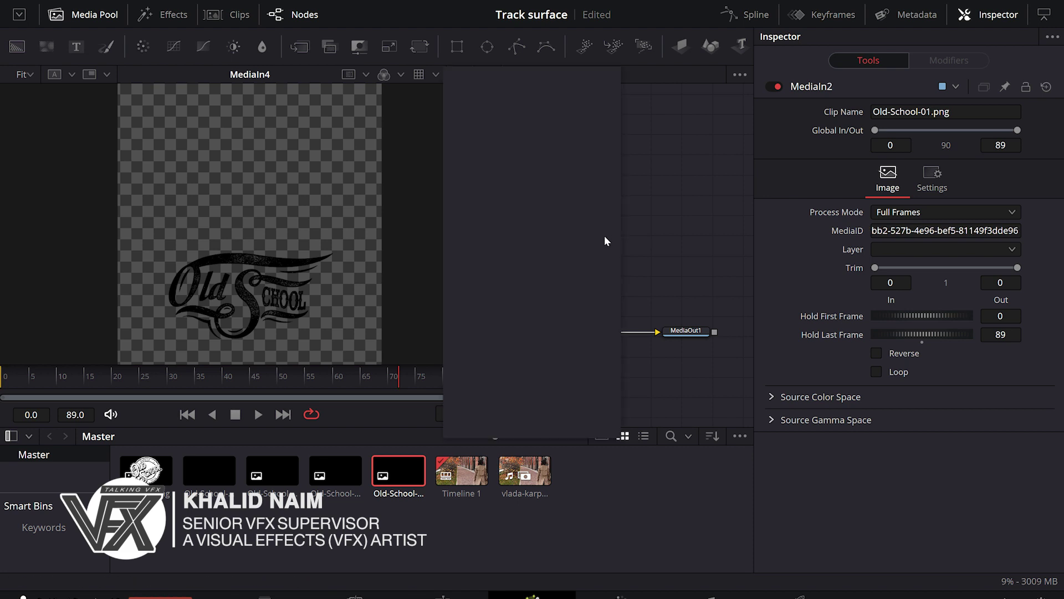
Add a Merge node joining the first two images and place the third image beside it
text(merge)
key(Return)
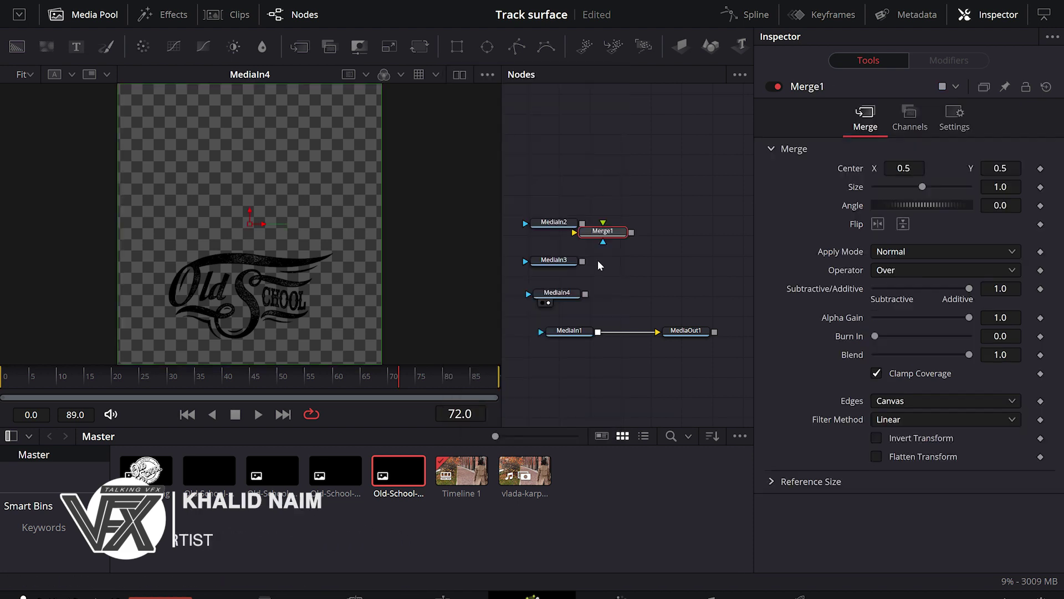
key(1)
drag(557, 292, 620, 272)
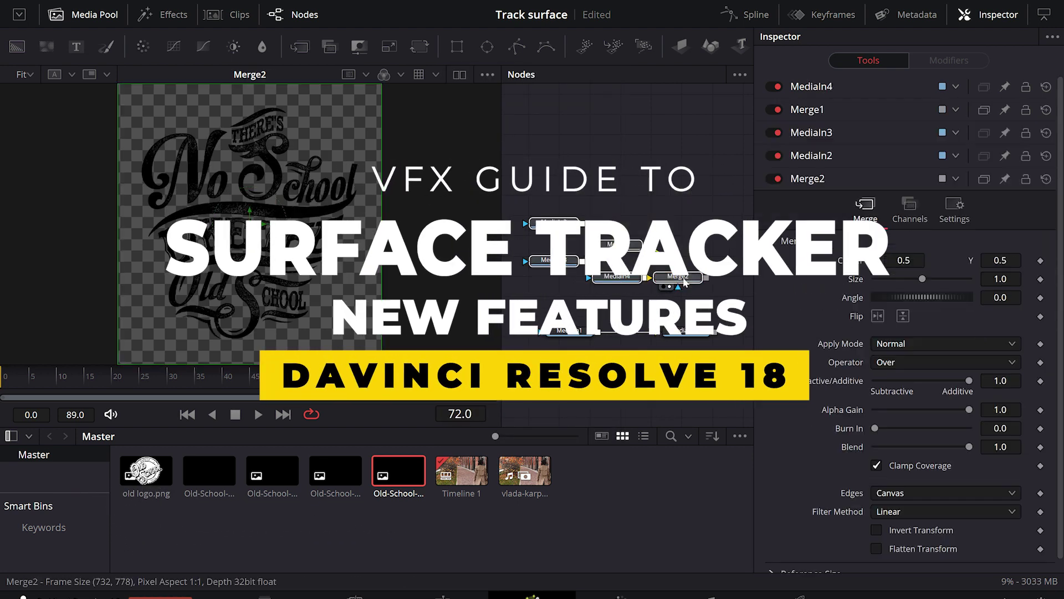
Add a second MediaOut node after the last Merge node
click(686, 281)
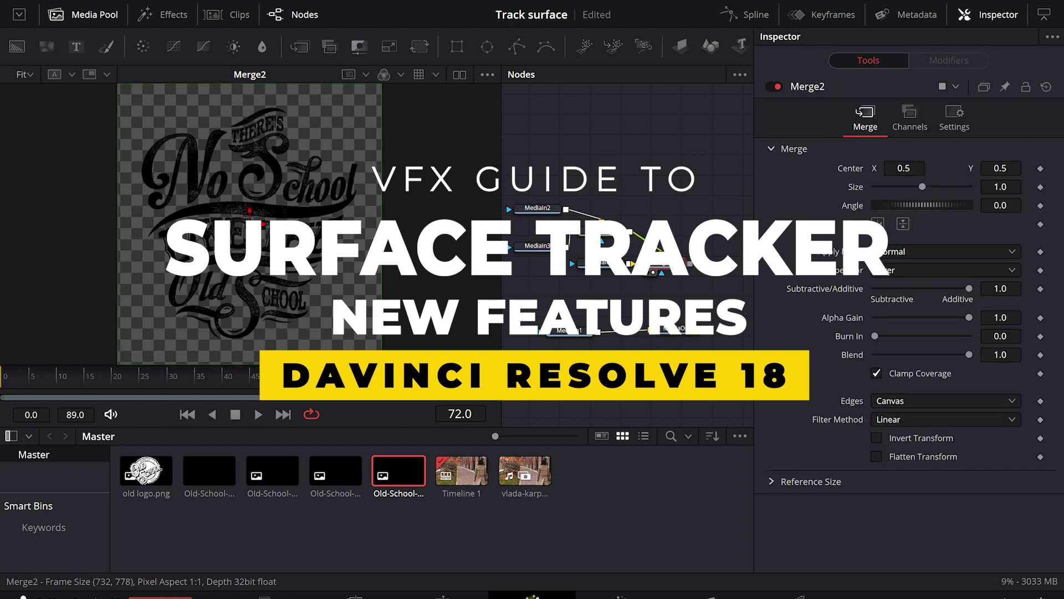
key(shift+space)
text(media out)
key(Return)
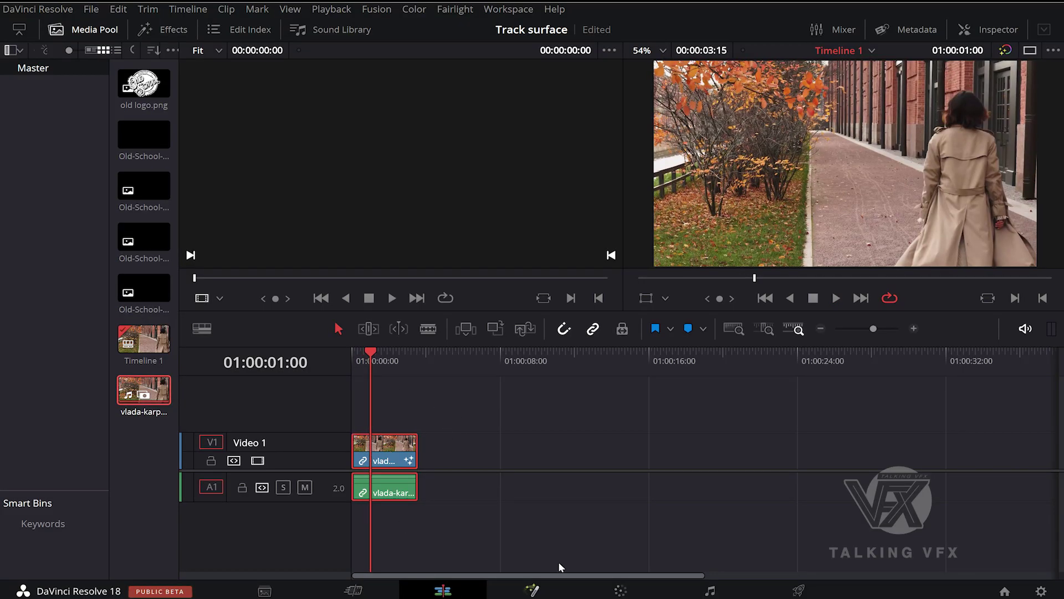
On the Color page, filter the effects Library with 'su' to reveal Surface Tracker
click(622, 591)
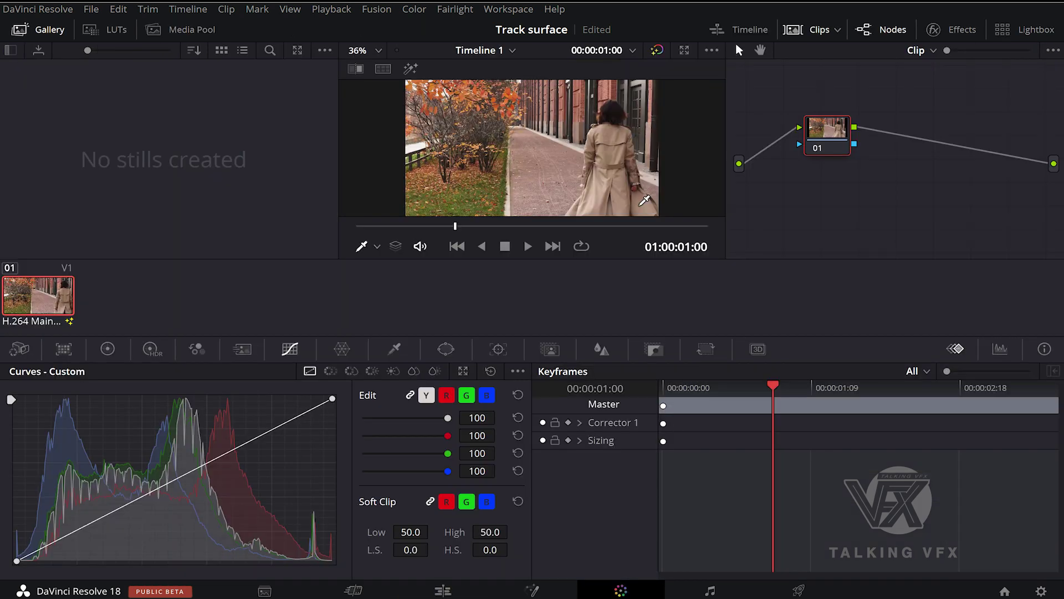
drag(836, 133, 825, 134)
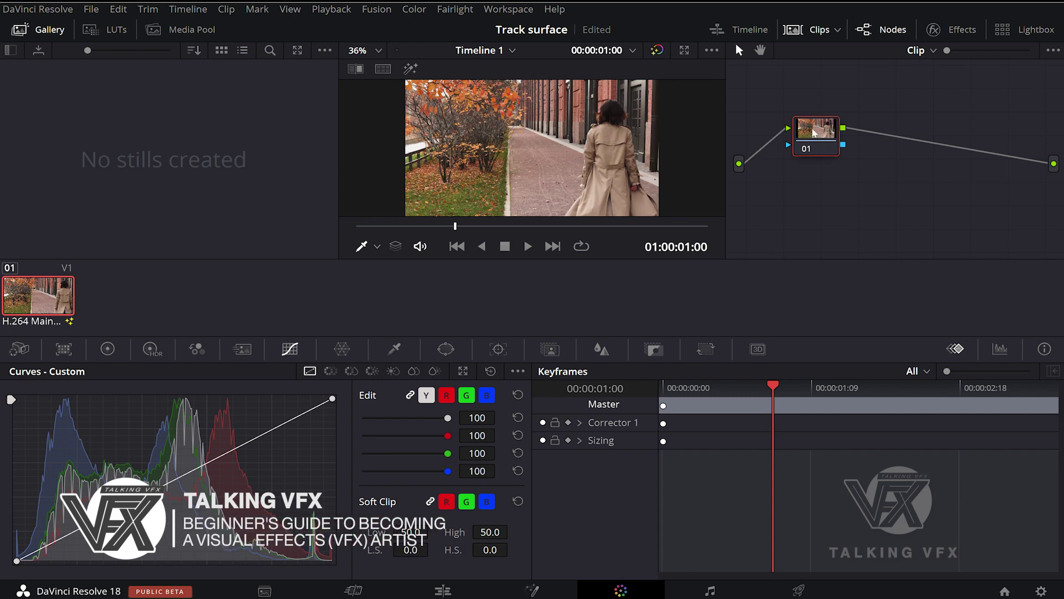
click(952, 29)
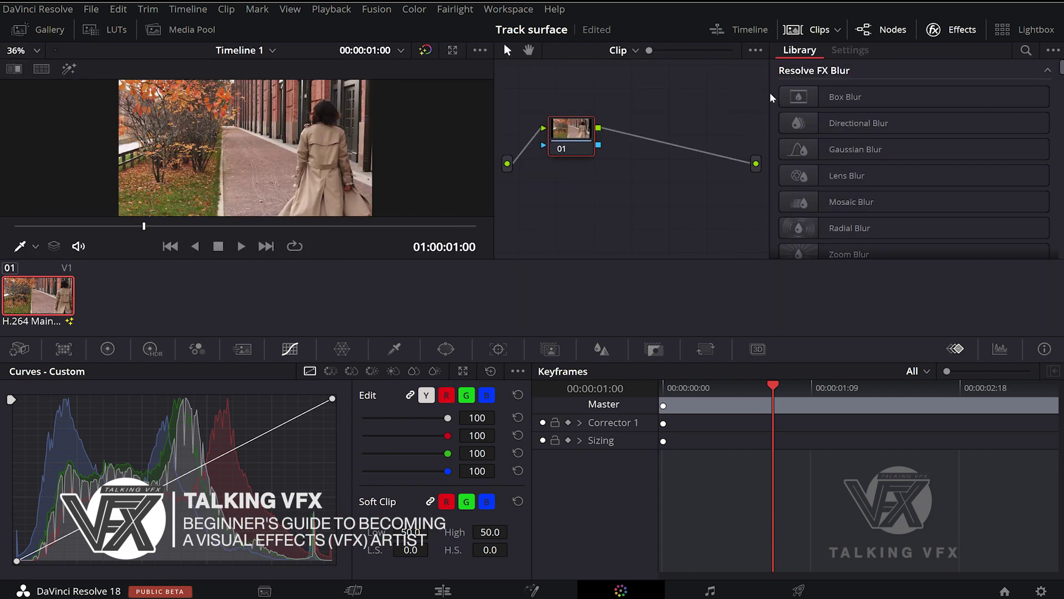
click(1026, 50)
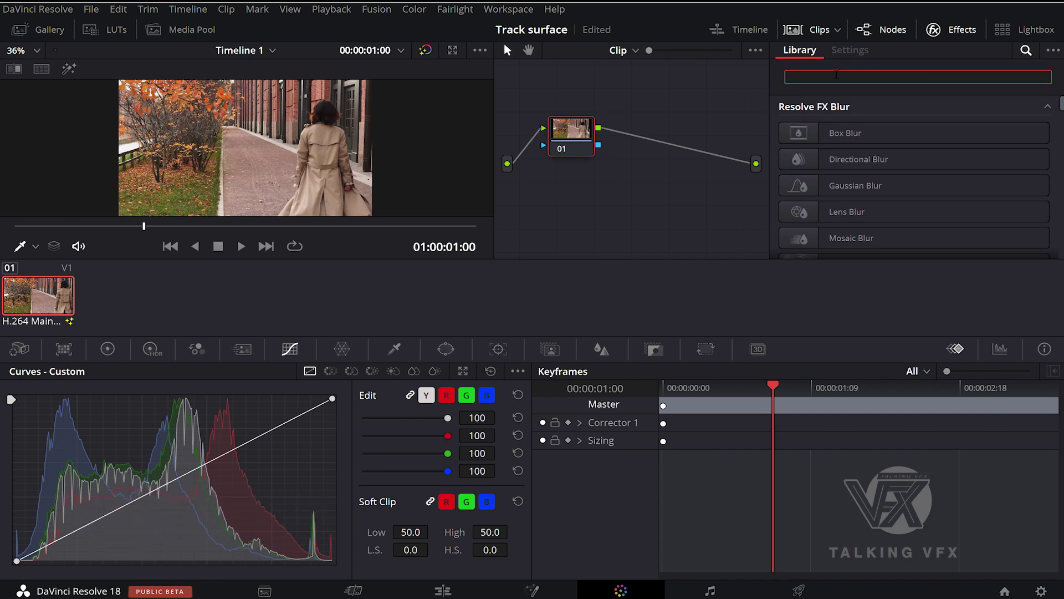
text(sur)
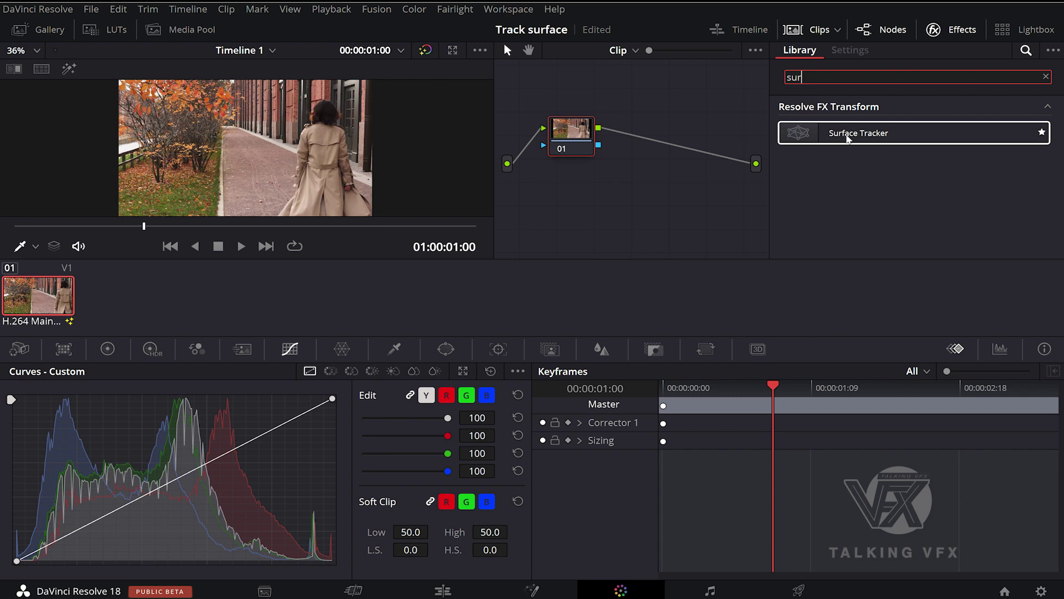
Drop Surface Tracker onto the node graph after node 01 and open its tracker settings
click(845, 139)
drag(845, 139, 686, 137)
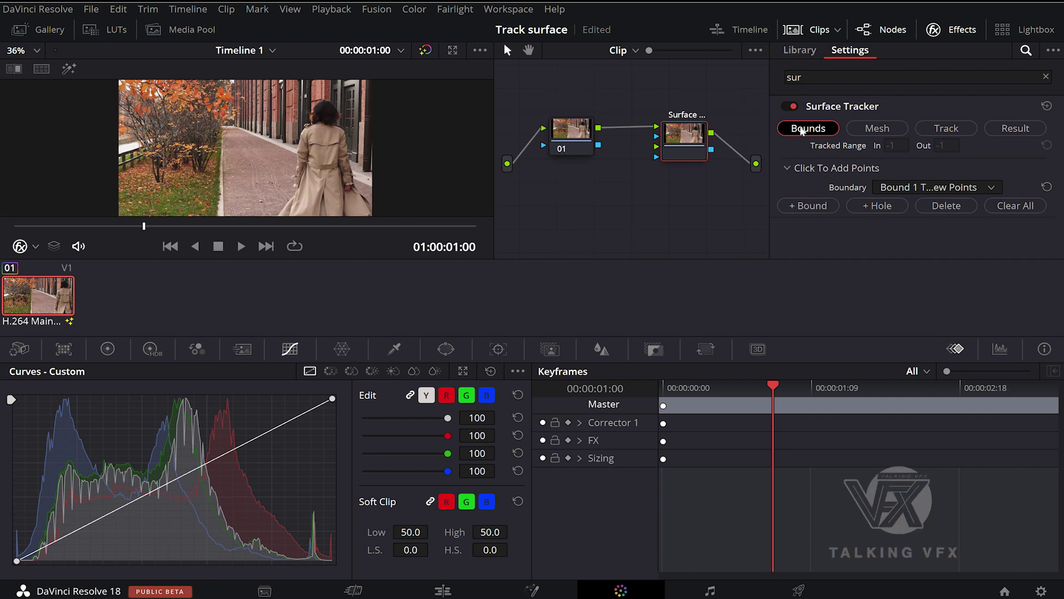
click(878, 131)
In the enlarged viewer, place four boundary corners on the coat's upper back and nudge the left corners, then build the mesh
key(alt+f)
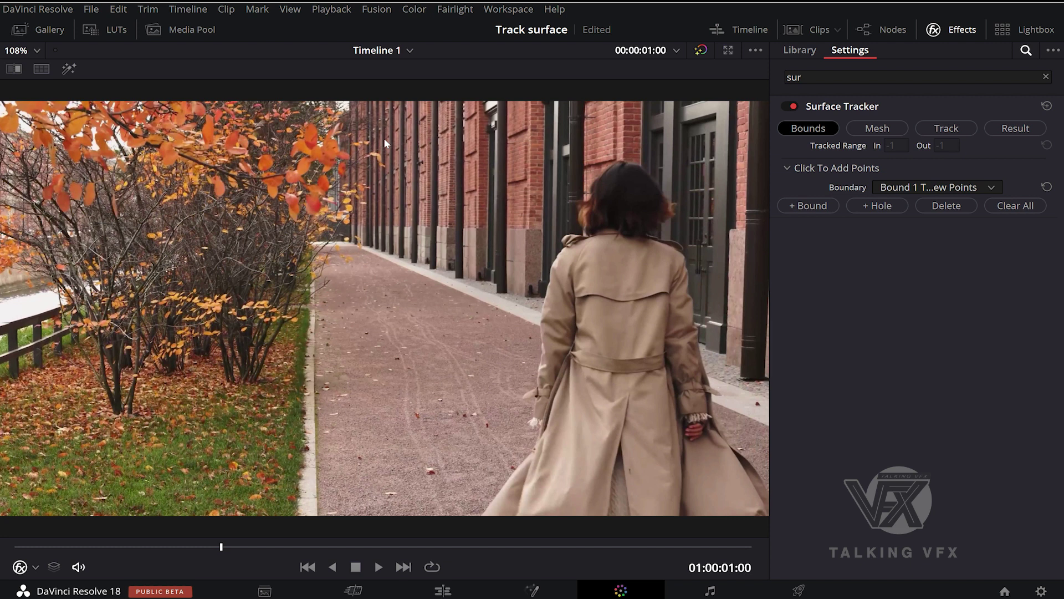
click(588, 247)
click(657, 294)
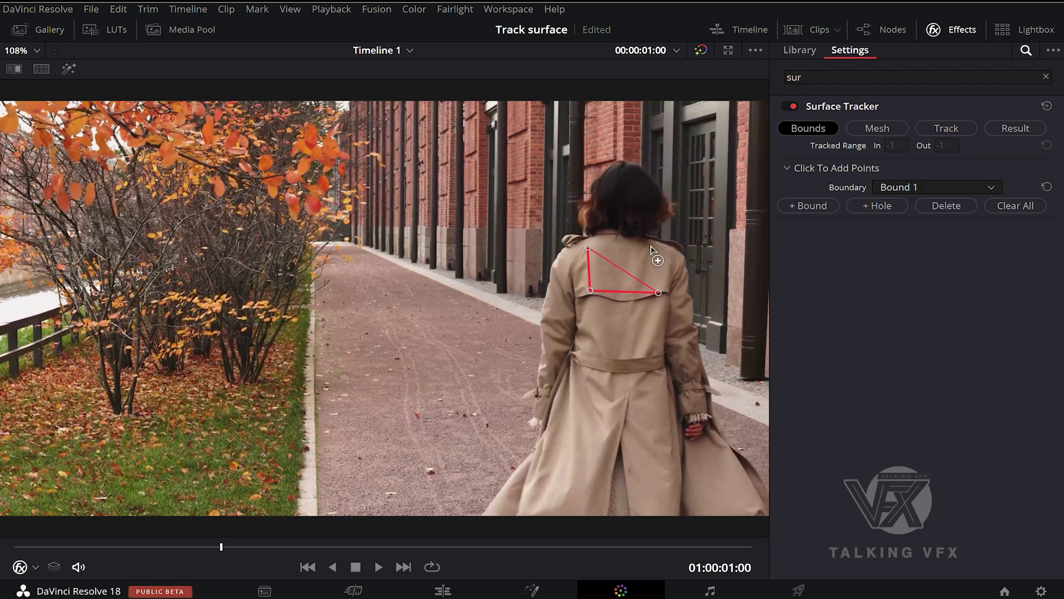
click(655, 247)
drag(589, 247, 592, 247)
drag(591, 291, 594, 292)
click(894, 128)
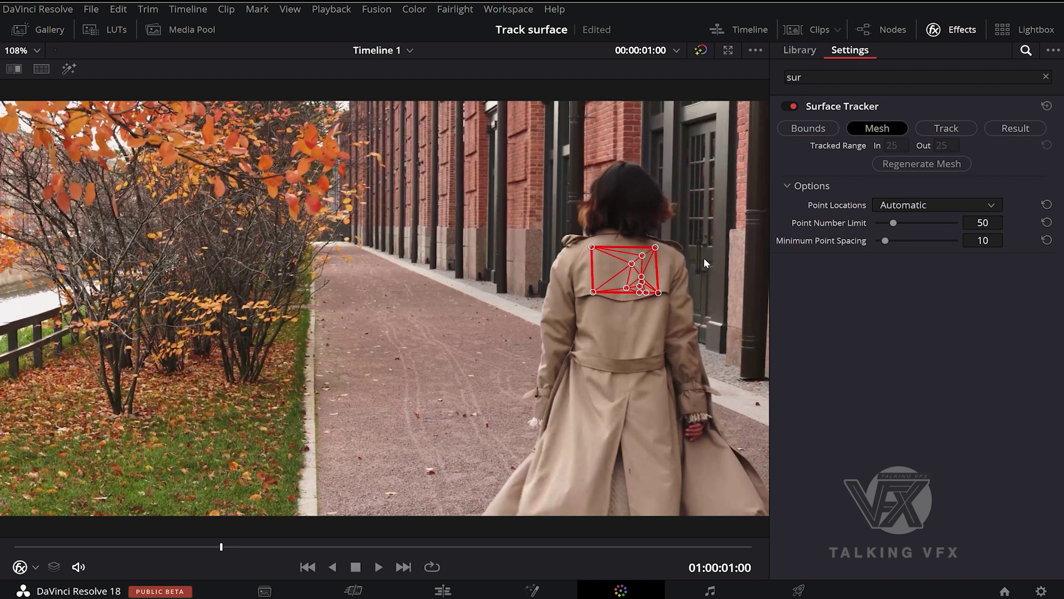
Check the Point Locations options (50-point limit, spacing 10) and nudge an interior mesh point on the coat
click(931, 203)
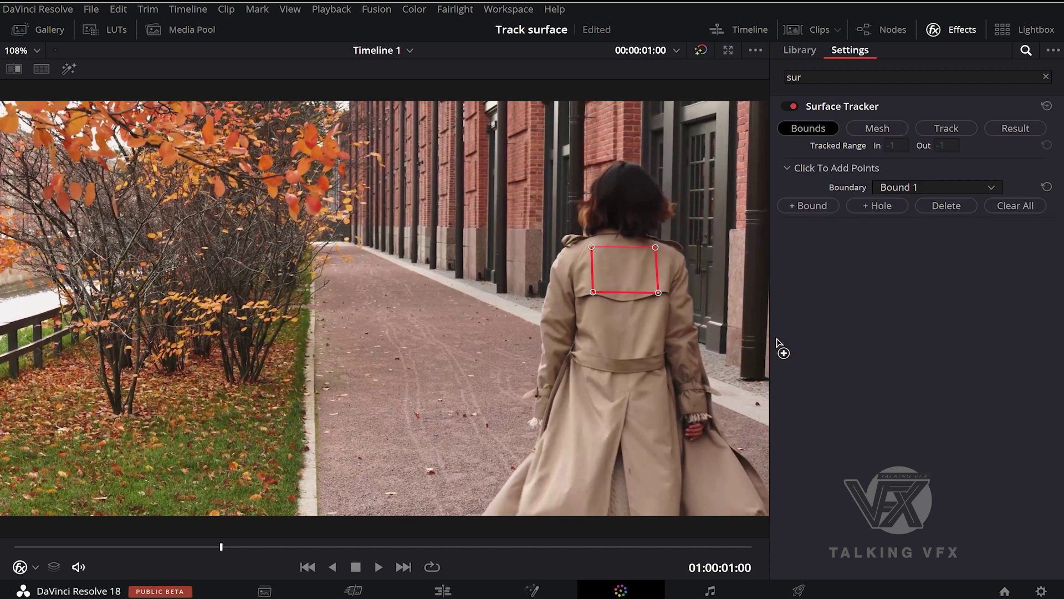
click(895, 129)
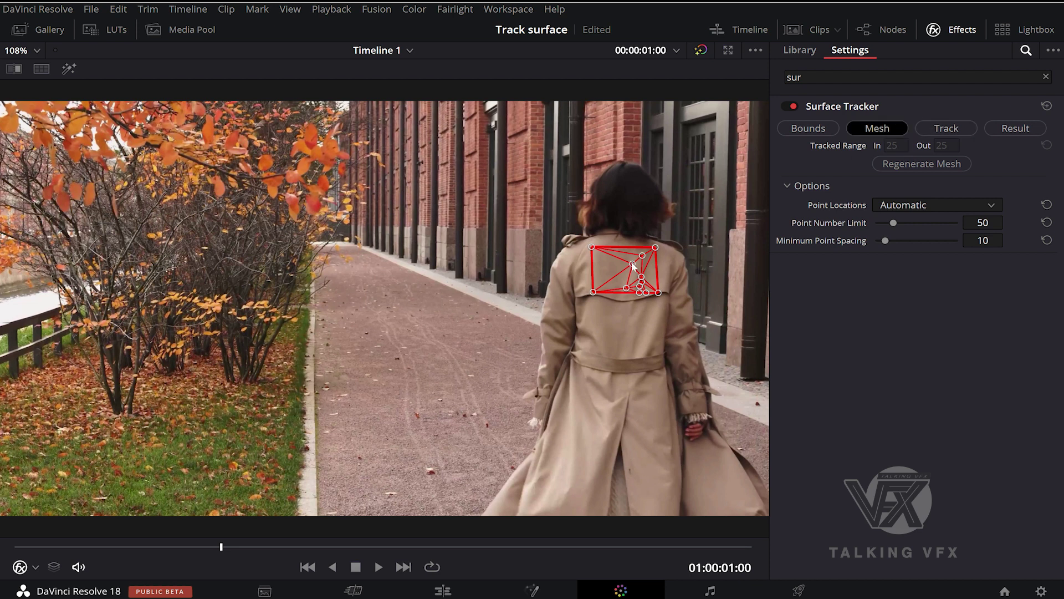
drag(632, 264, 636, 267)
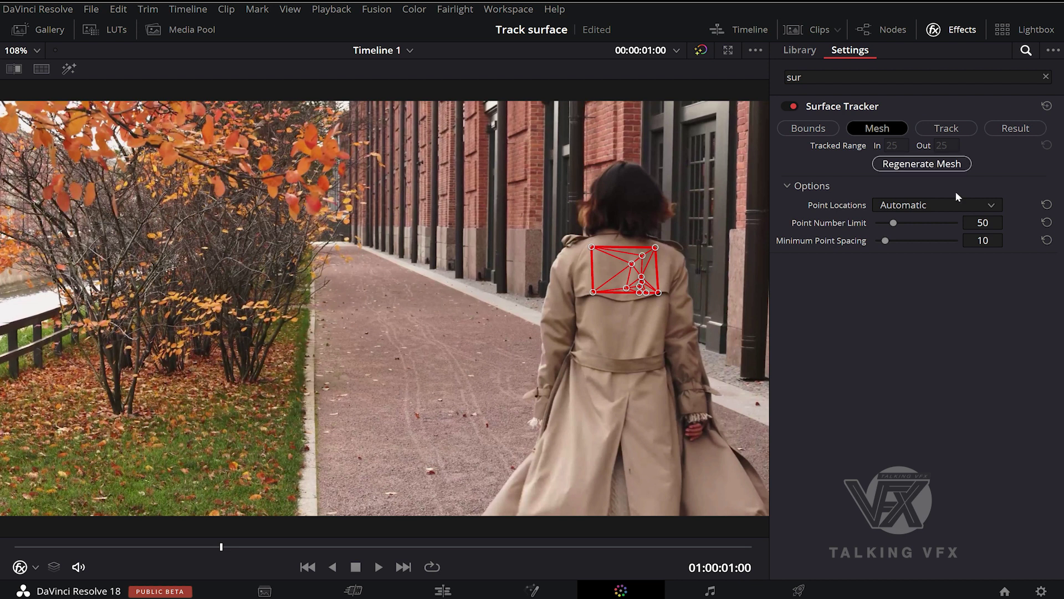
click(943, 204)
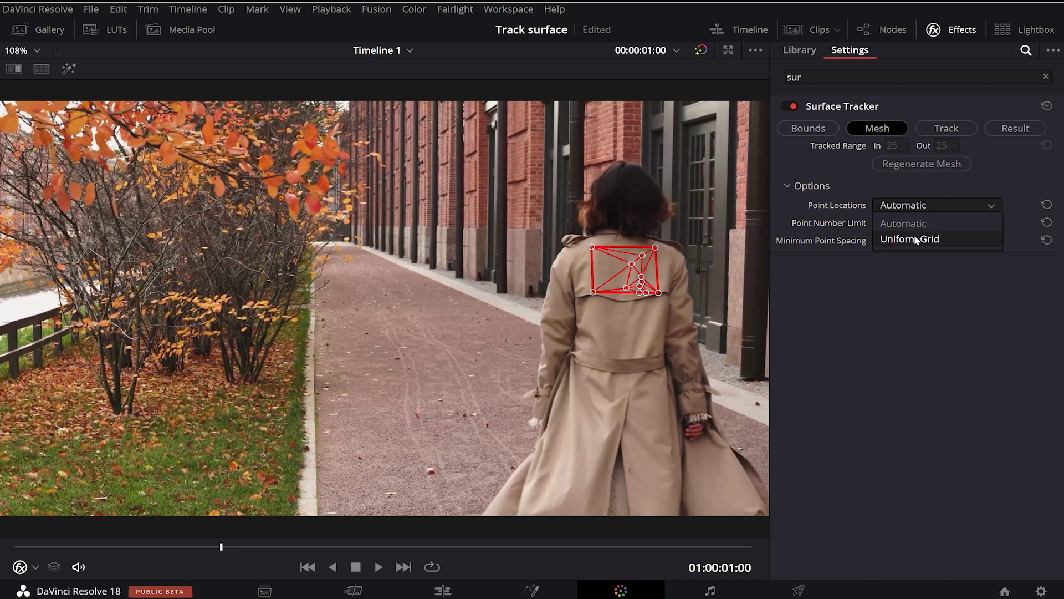
click(915, 238)
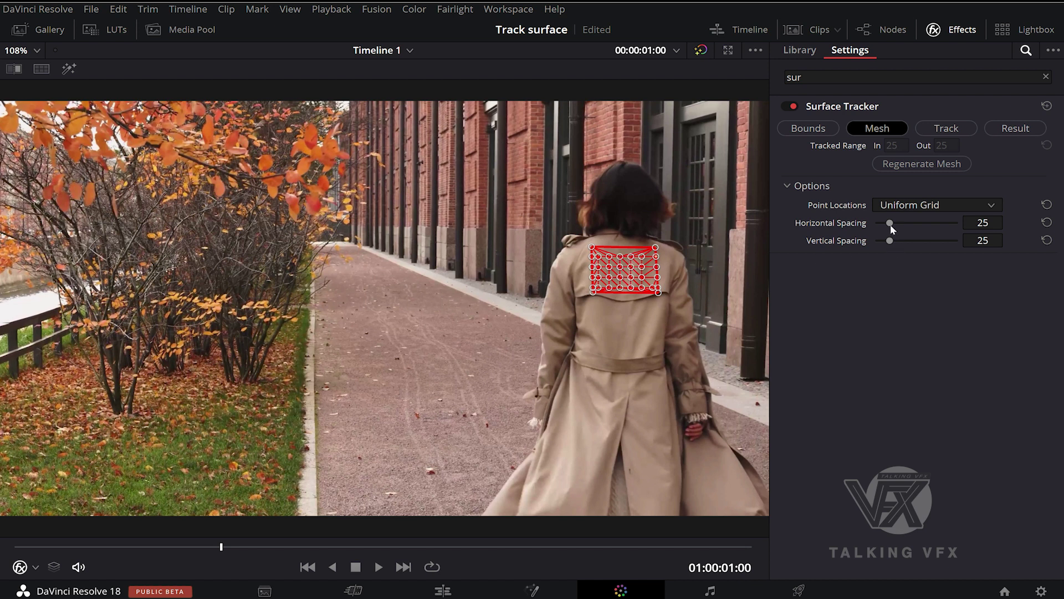
drag(891, 222, 902, 242)
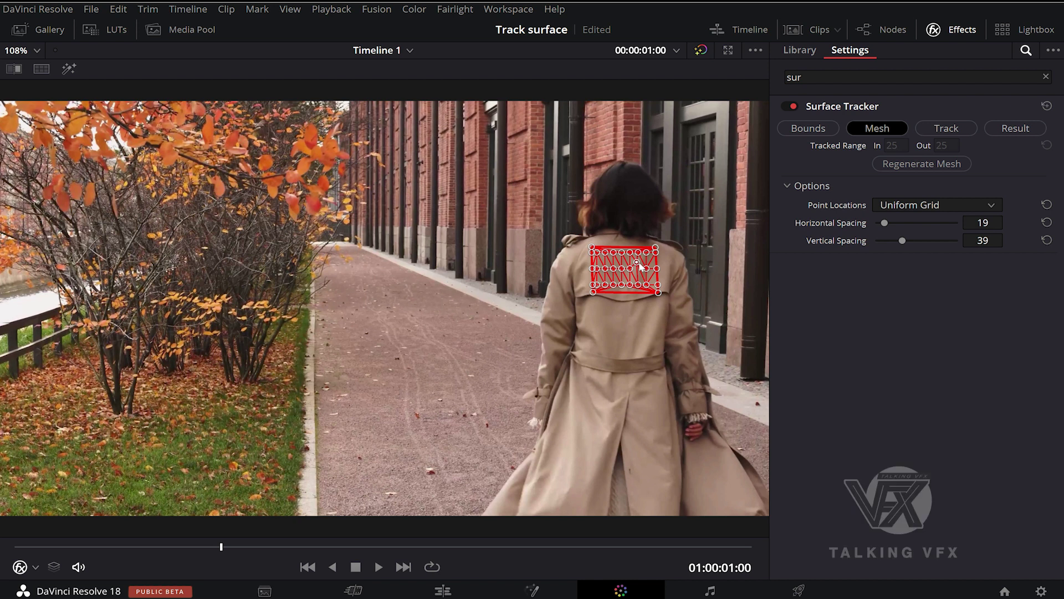
scroll(937, 205, up, 1)
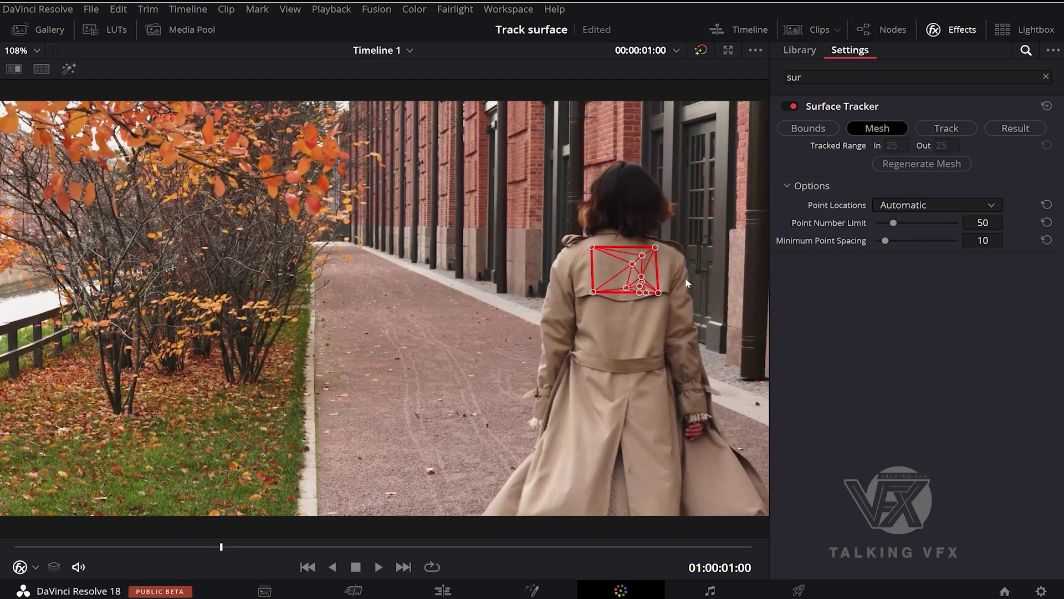
Track the coat mesh forward then reverse across frames 0–89 at Better quality
click(943, 128)
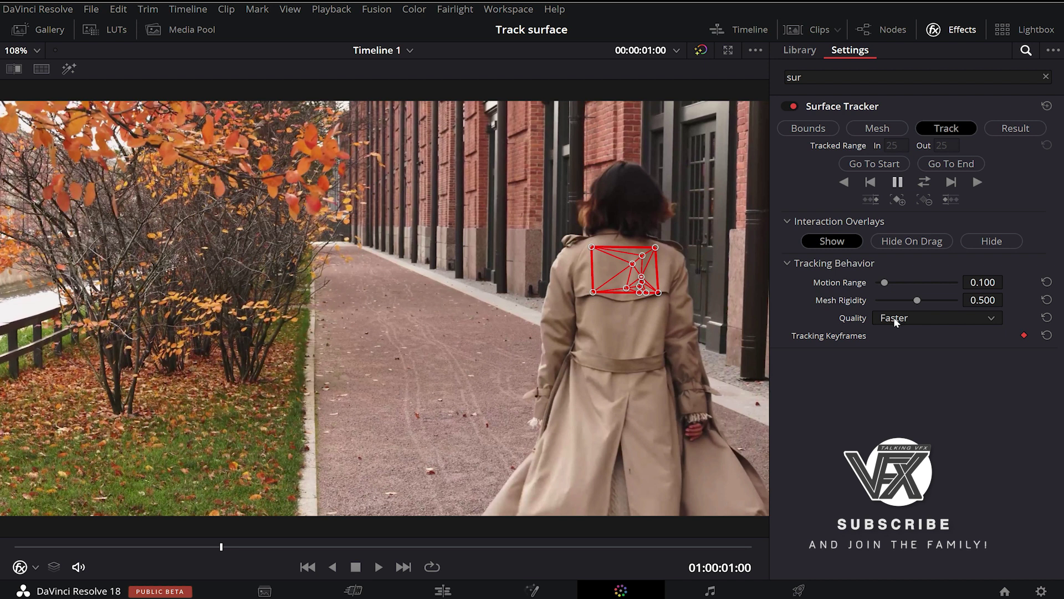
click(917, 318)
click(905, 355)
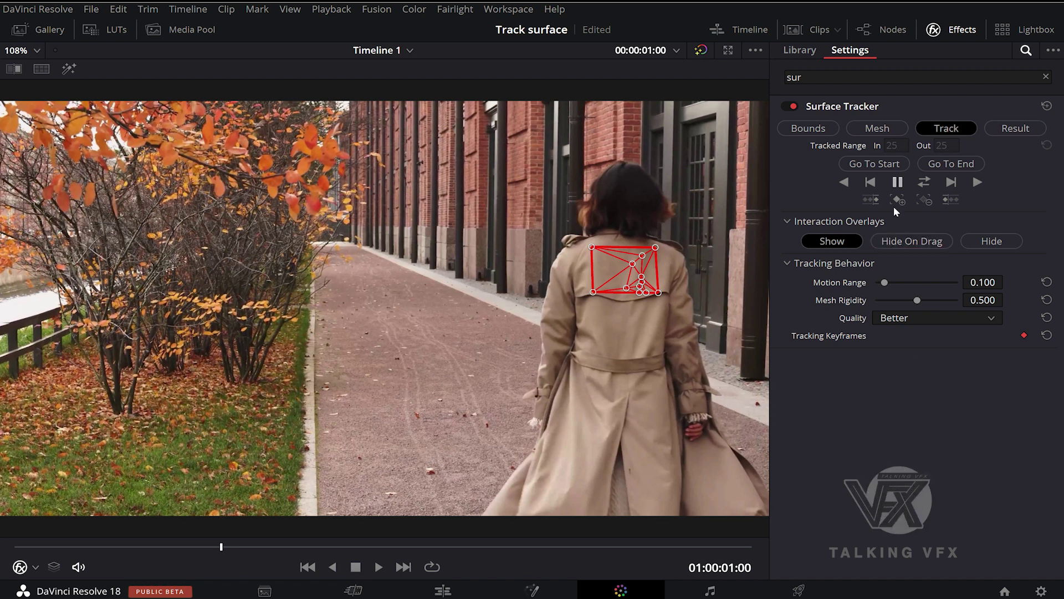
click(923, 183)
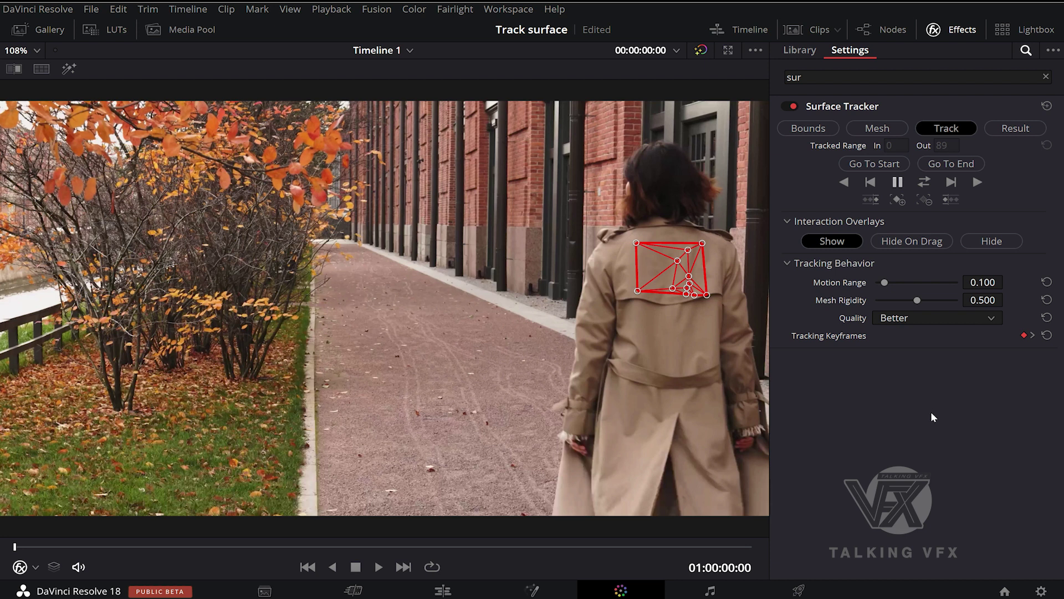
Bring old logo.png from the Media Pool in as node 04 and wire it into the Surface Tracker's overlay input
click(1013, 129)
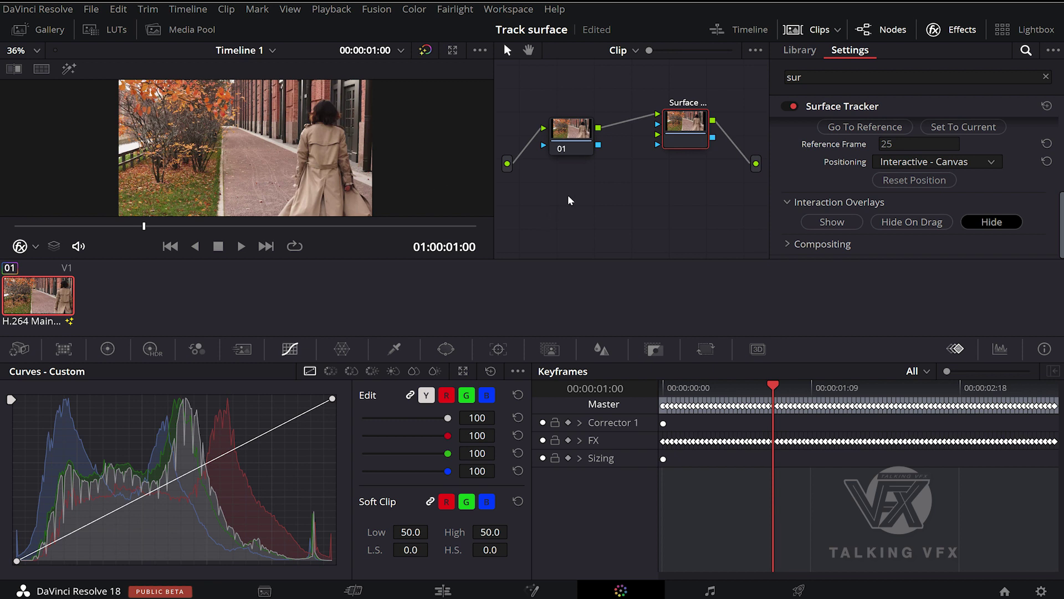
click(155, 29)
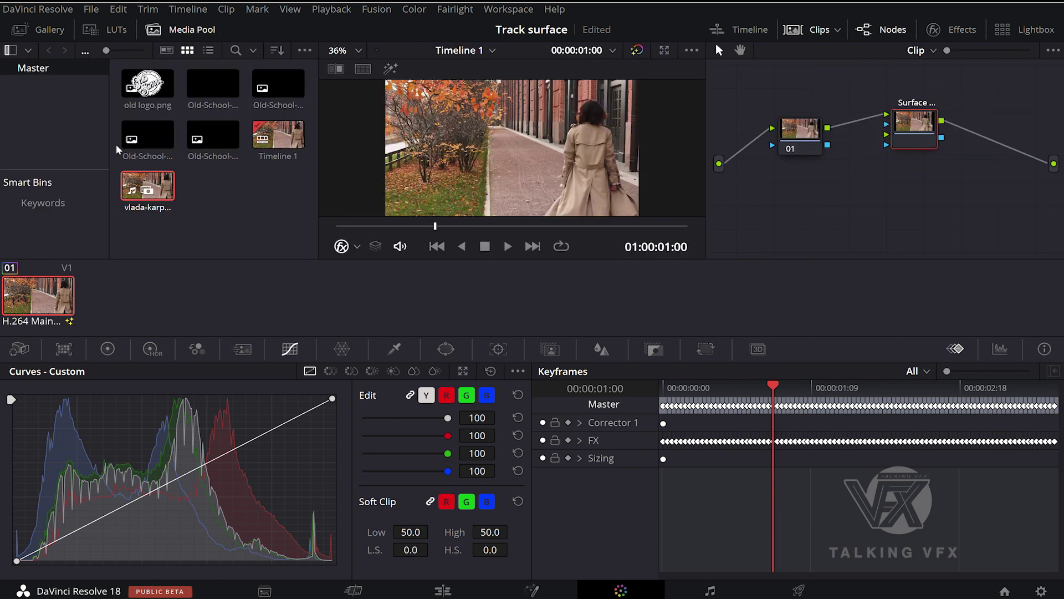
drag(149, 89, 769, 211)
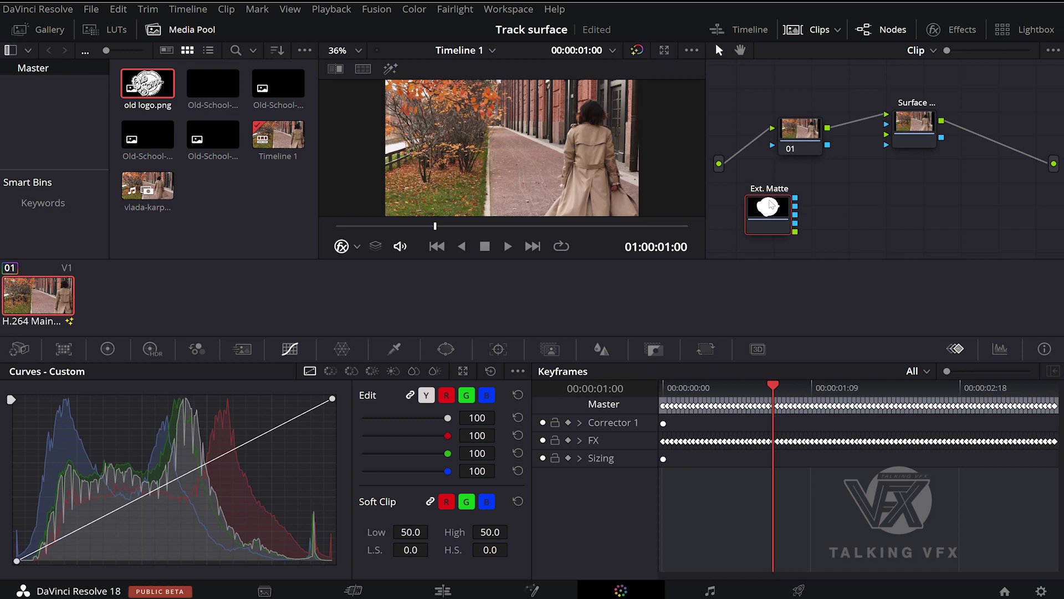
key(alt+s)
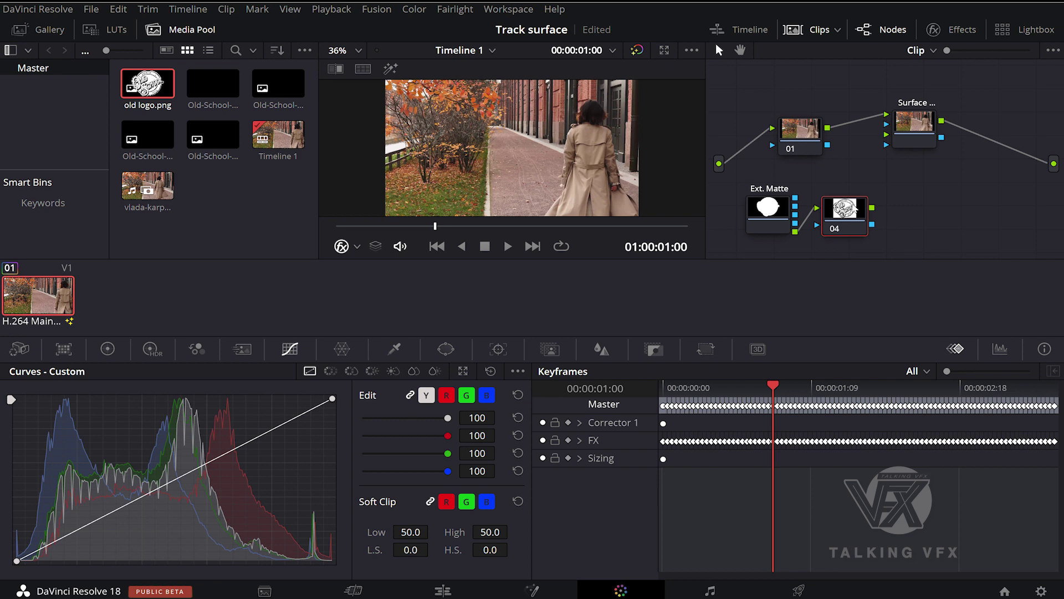
drag(873, 209, 886, 134)
drag(907, 183, 887, 146)
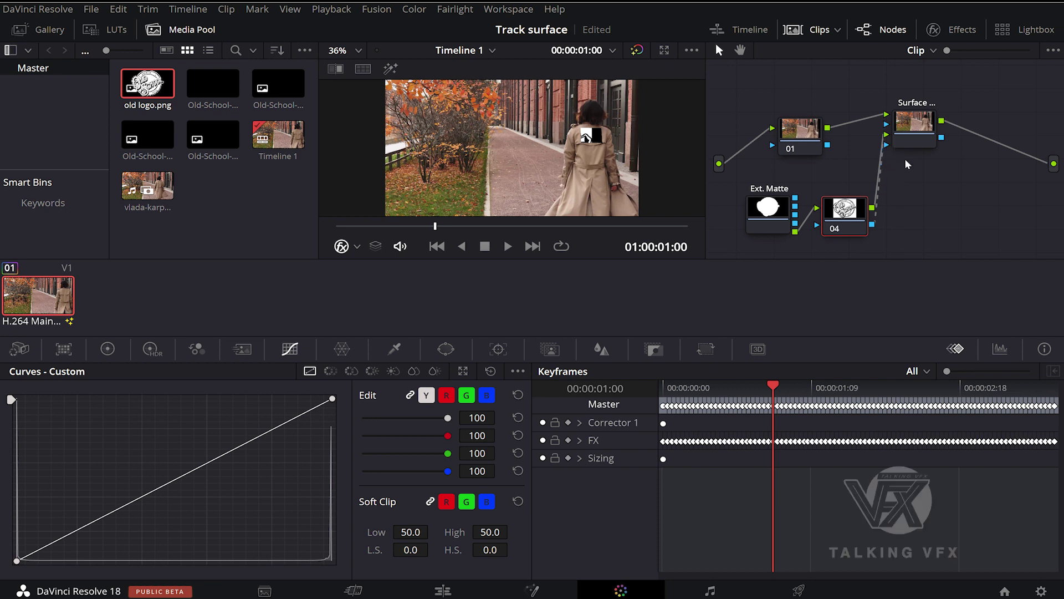
Show the Surface Tracker's overlay placement grid at the tracker's reference frame
click(912, 130)
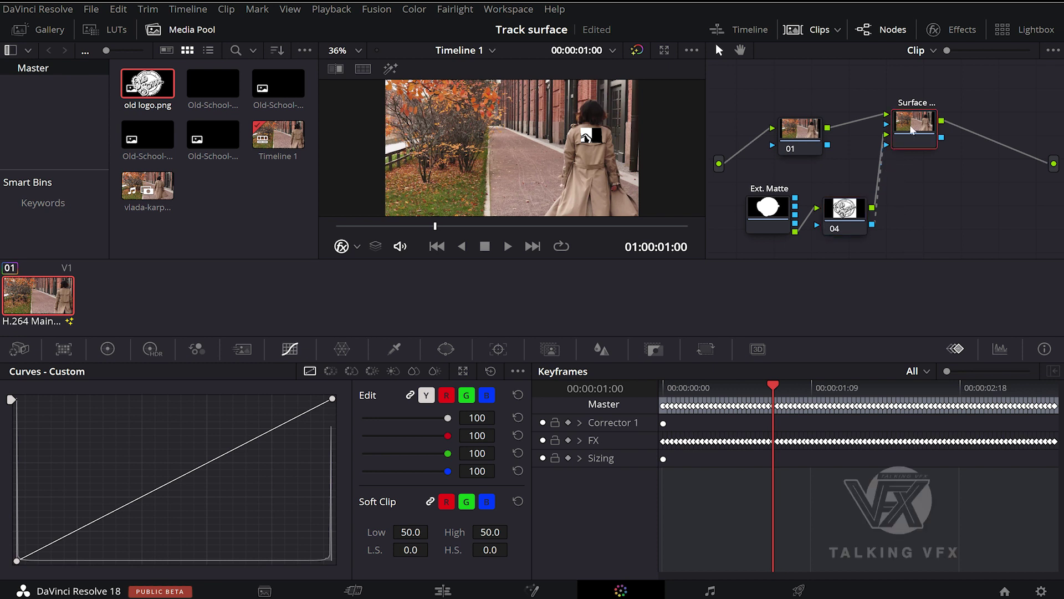
click(944, 33)
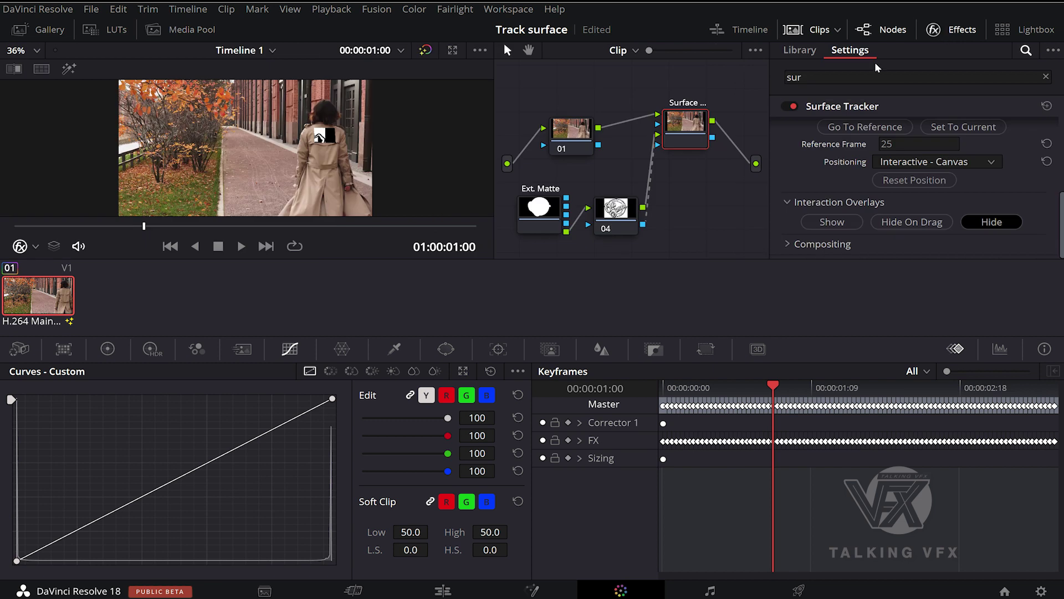
click(835, 223)
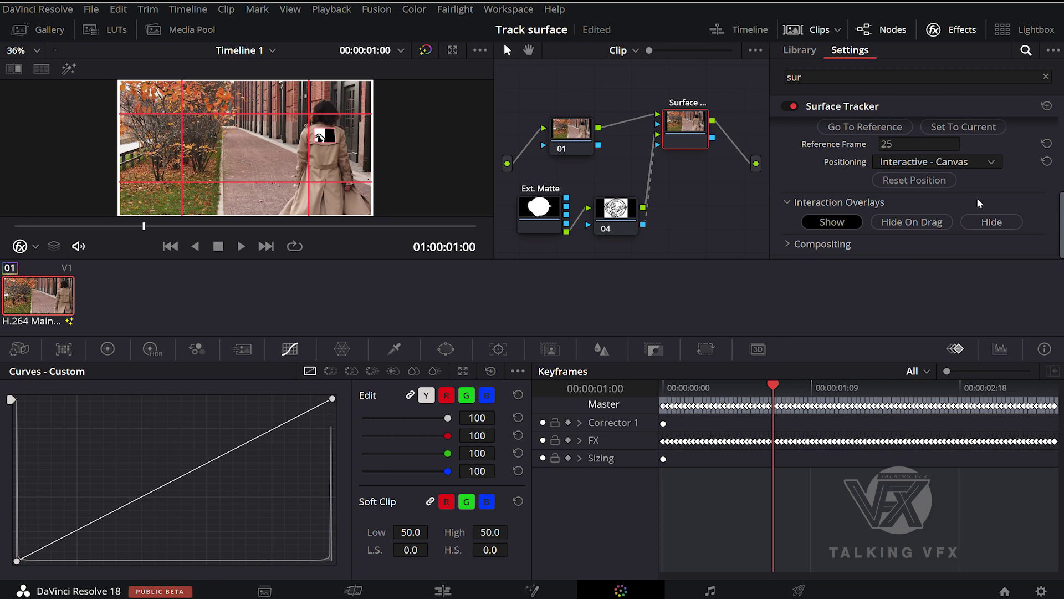
scroll(981, 204, up, 2)
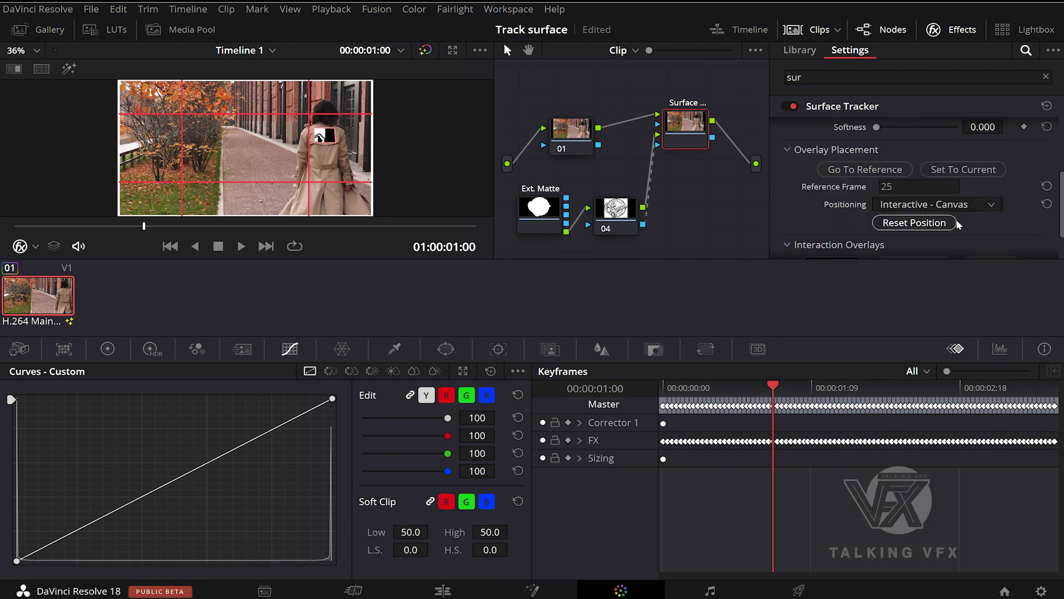
click(863, 170)
scroll(848, 188, down, 2)
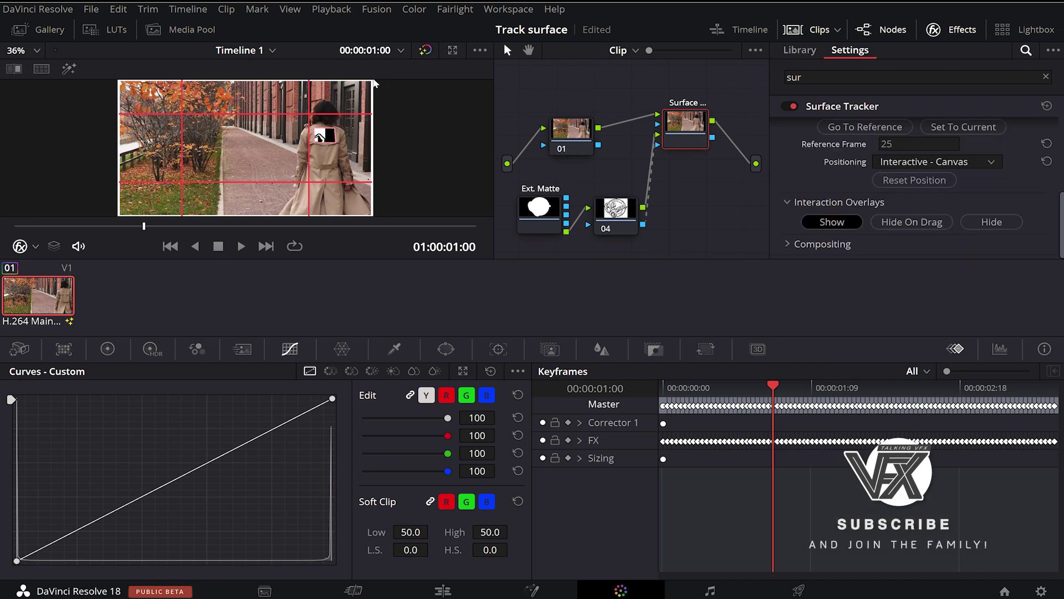
Drag all four overlay corners onto the coat's upper back
drag(374, 80, 340, 130)
drag(119, 81, 199, 98)
drag(290, 119, 316, 132)
drag(118, 215, 312, 143)
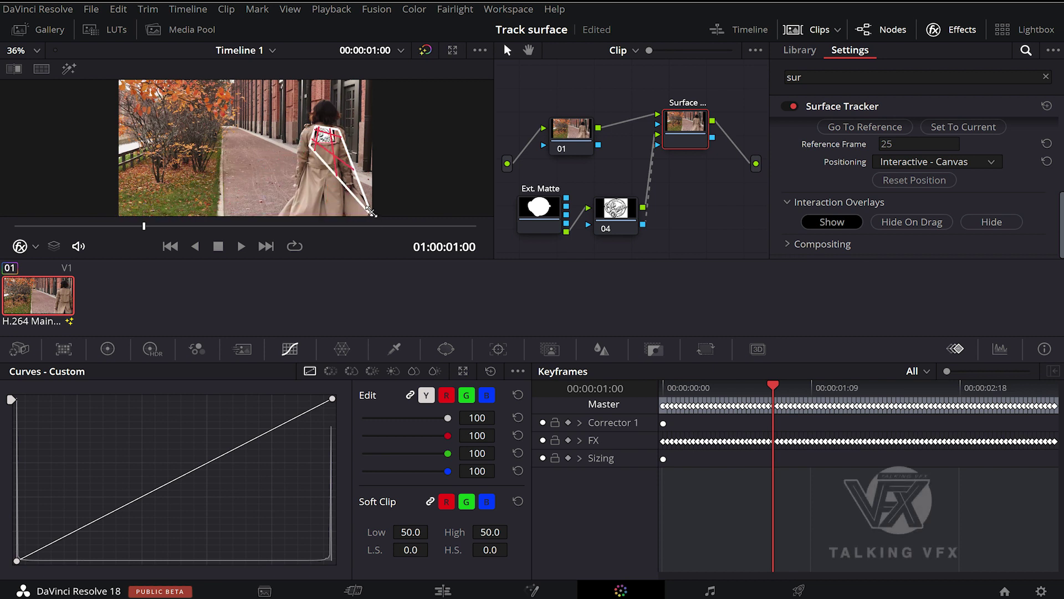
drag(374, 220, 333, 147)
key(alt+f)
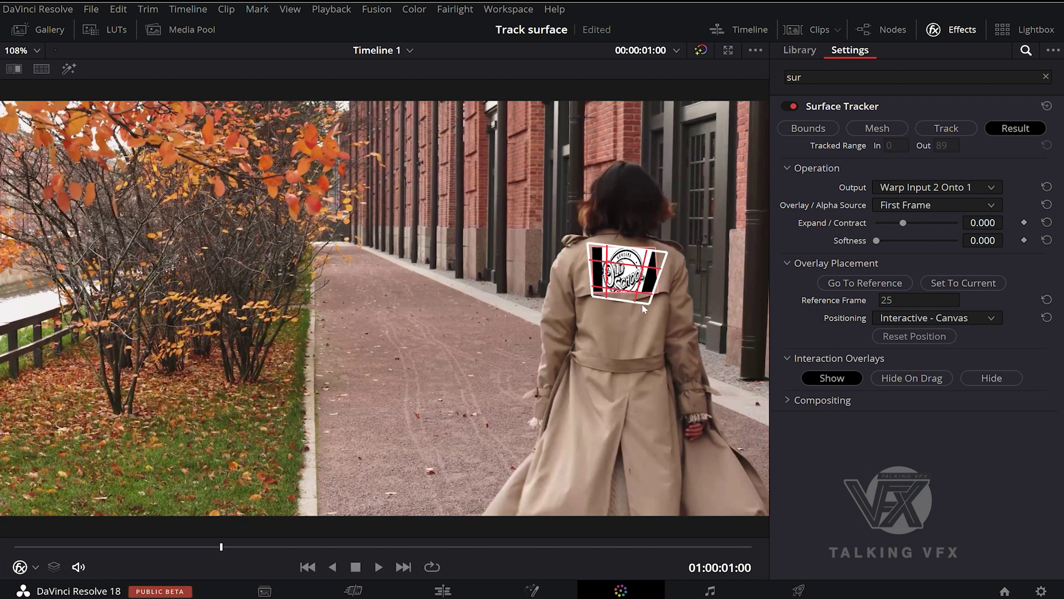
drag(647, 304, 660, 297)
key(alt+f)
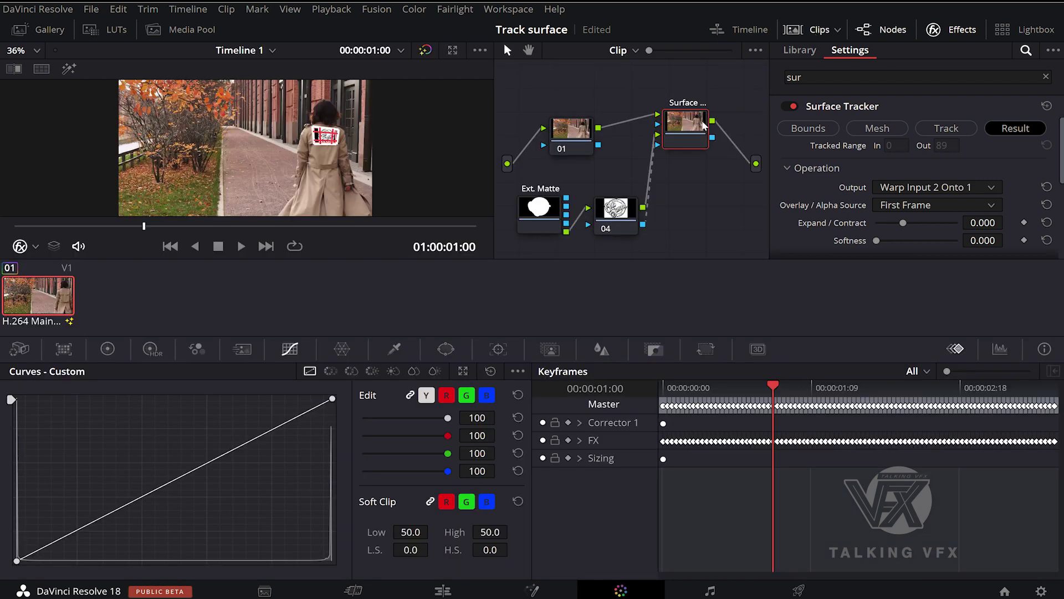
Connect the logo's Ext. Matte output to node 04
drag(554, 214, 548, 211)
scroll(361, 146, up, 4)
scroll(358, 145, up, 2)
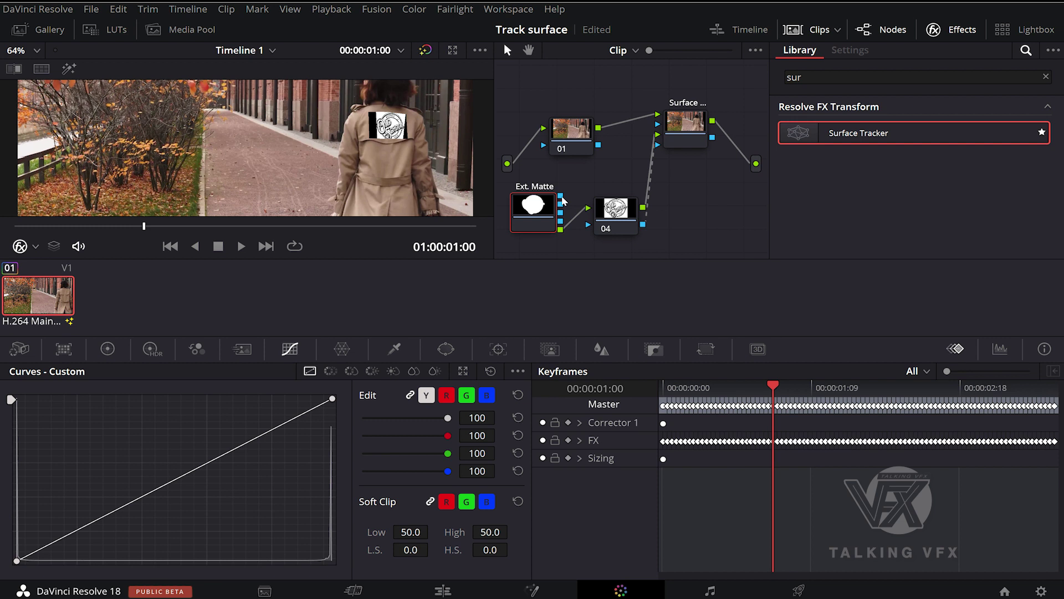
drag(561, 200, 588, 225)
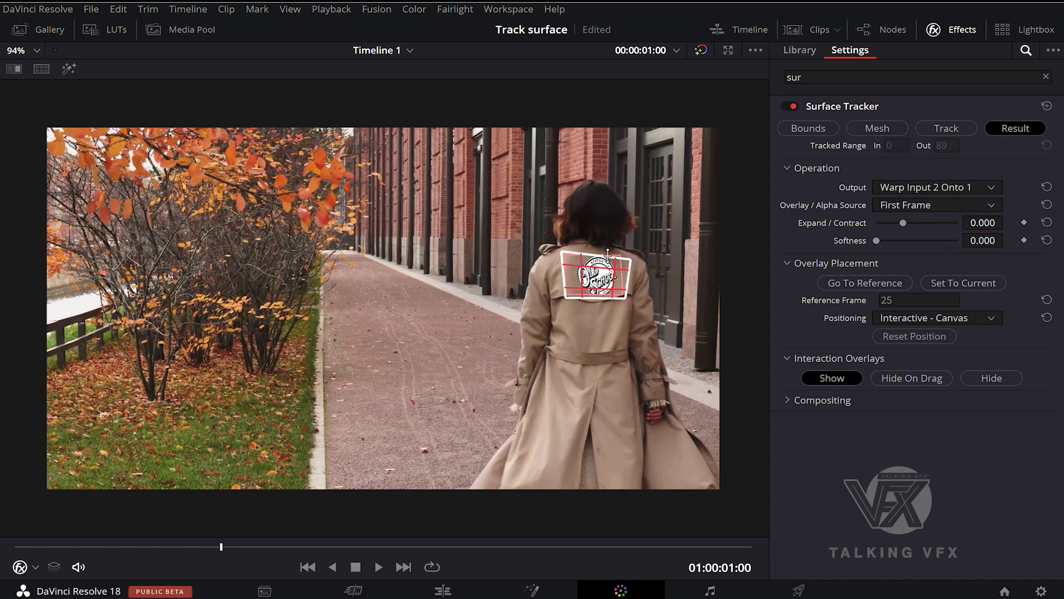
Enlarge the logo across the coat's back and hide the tracking overlay lines
drag(632, 262, 636, 256)
drag(556, 276, 557, 276)
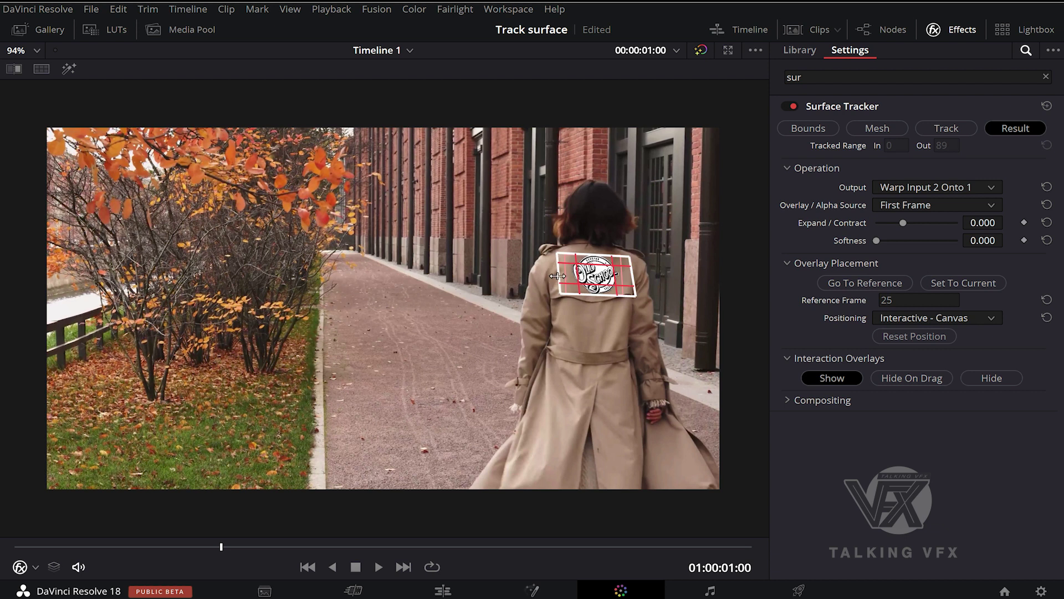
click(976, 378)
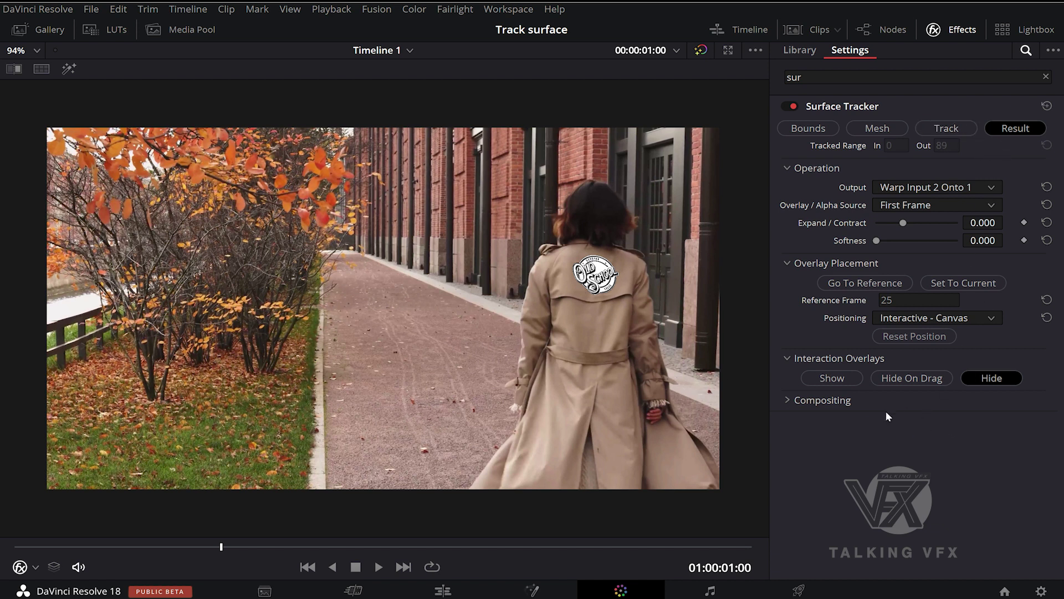
Set the Surface Tracker's Compositing Composite Type to Darken
click(790, 398)
click(931, 421)
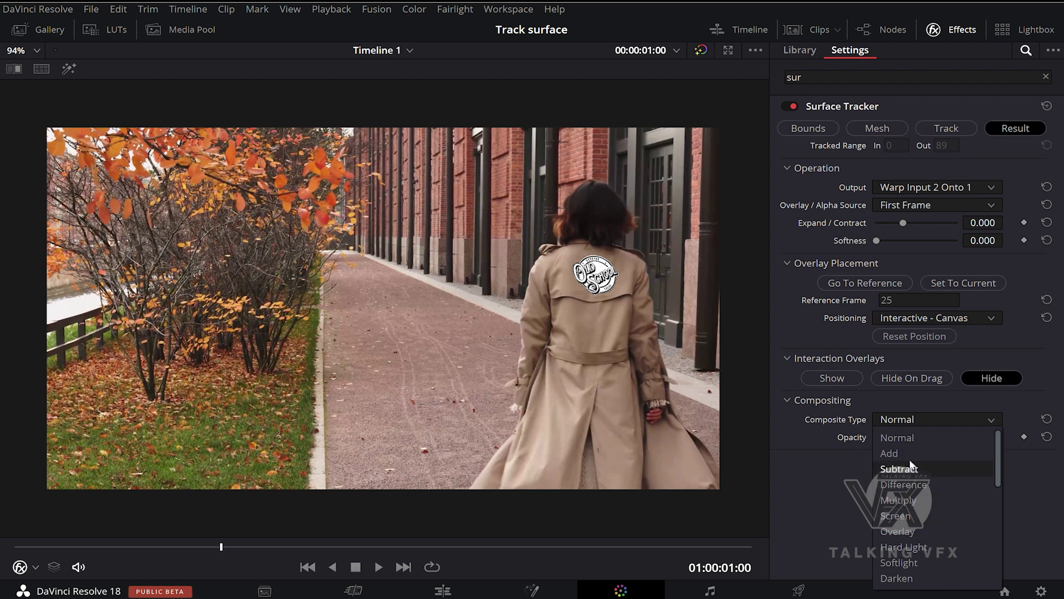
scroll(898, 515, down, 2)
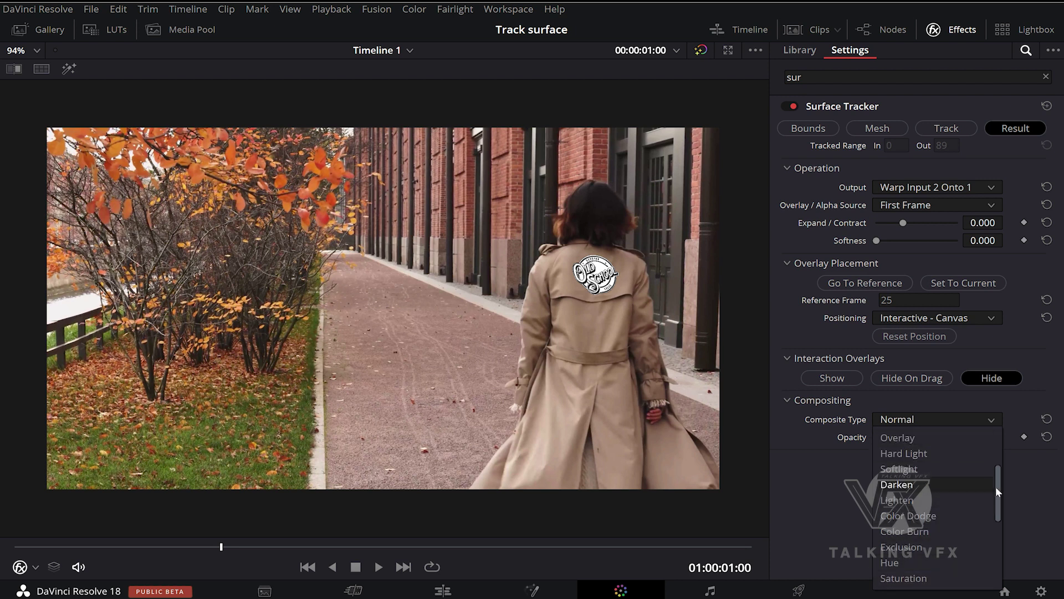
scroll(993, 451, up, 3)
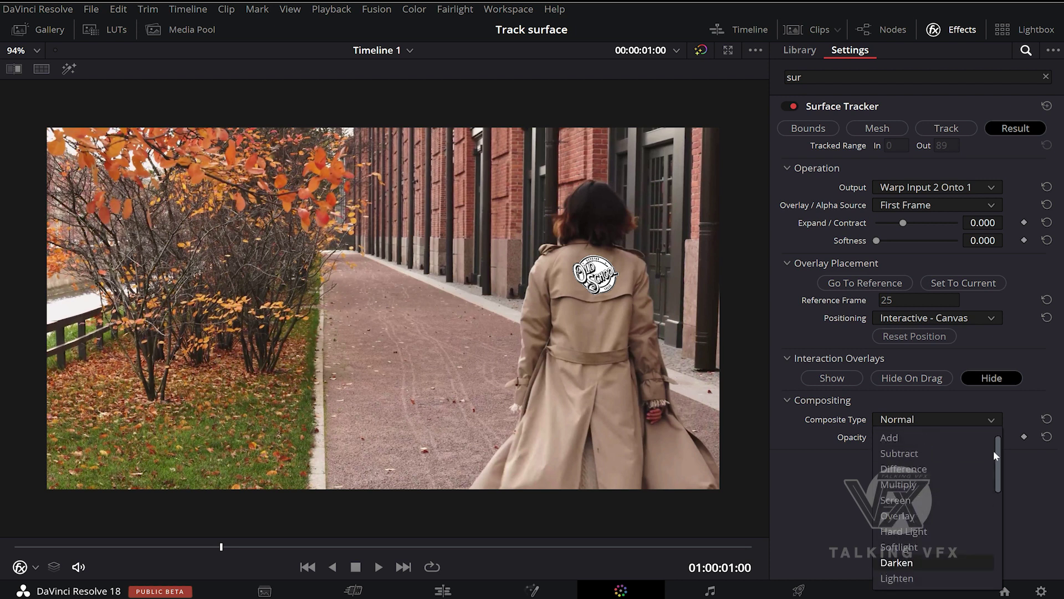
scroll(943, 451, down, 3)
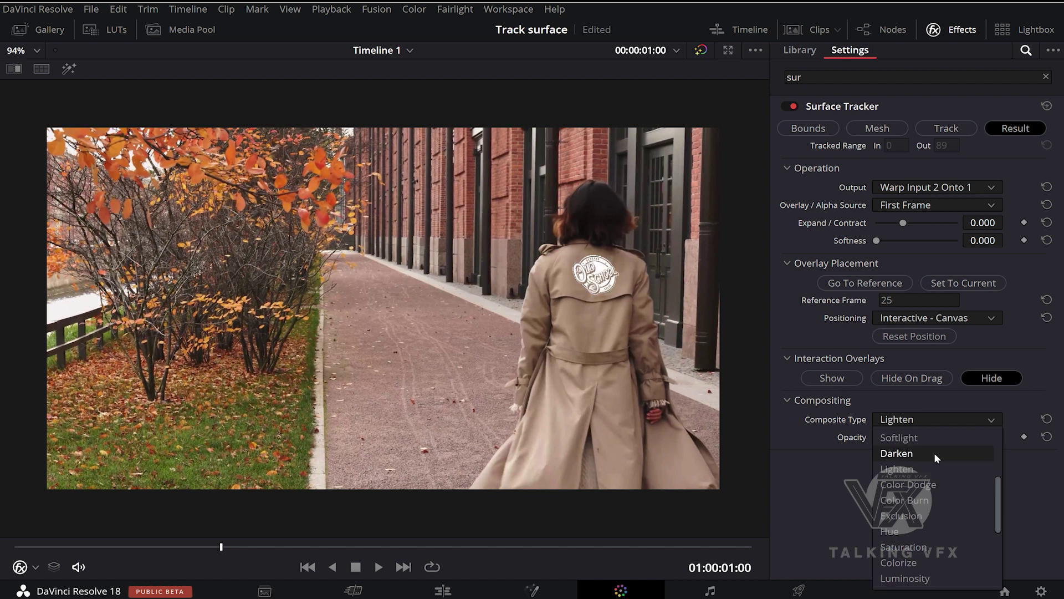
click(934, 453)
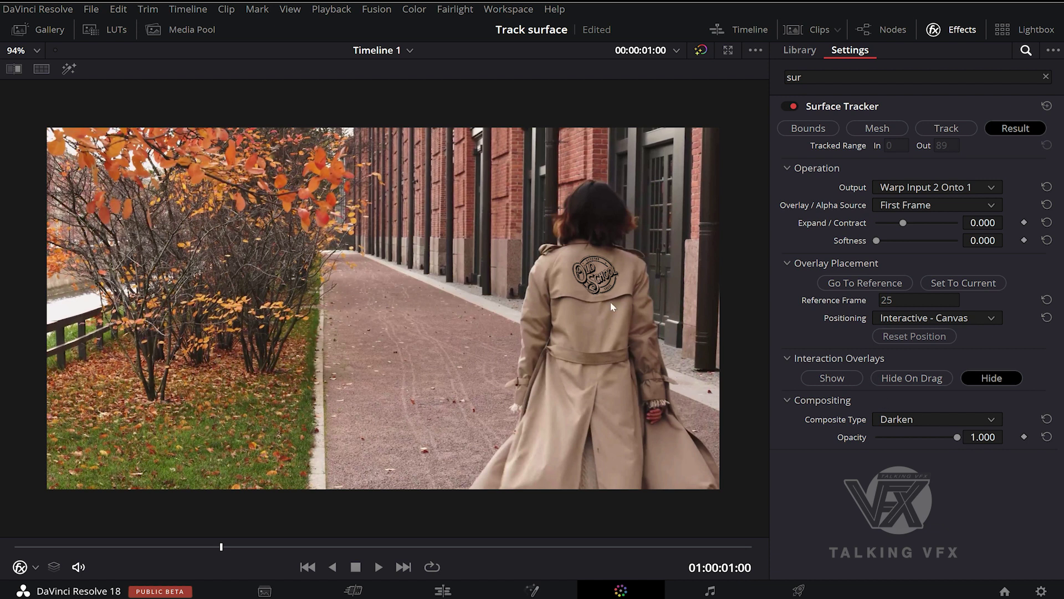
scroll(610, 302, up, 2)
scroll(605, 297, down, 1)
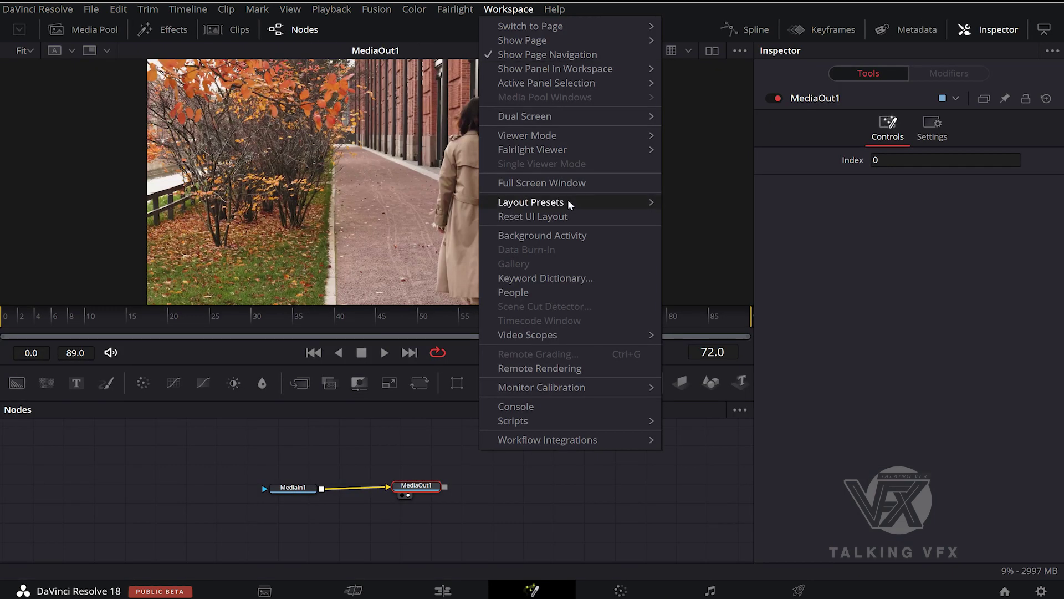
Switch to the Mid Flow layout and add three Old-School images as MediaIn2, MediaIn3 and MediaIn4
mouse_move(570, 204)
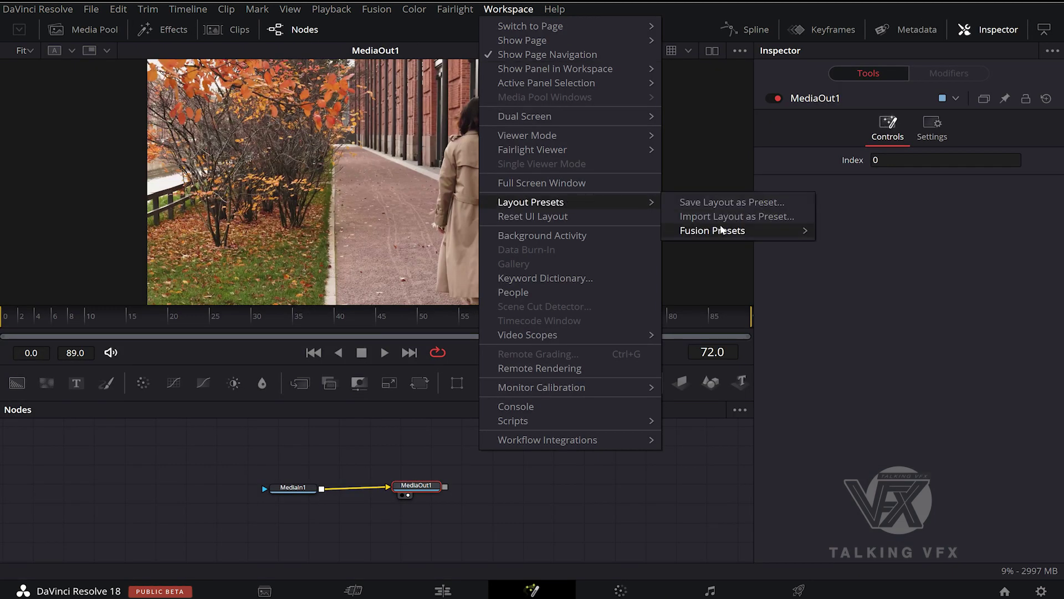
mouse_move(753, 232)
click(853, 259)
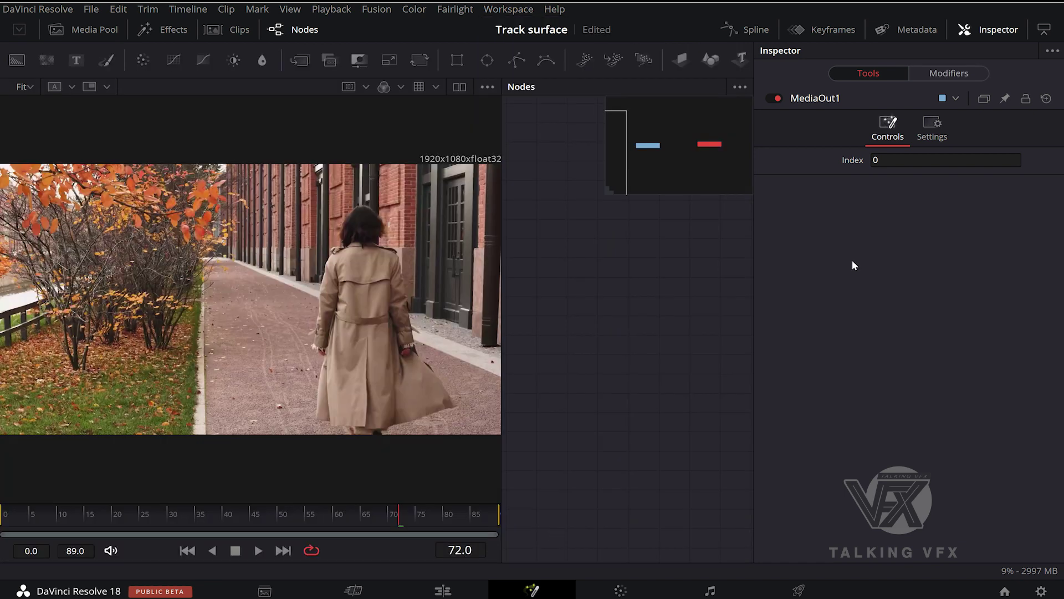
click(106, 31)
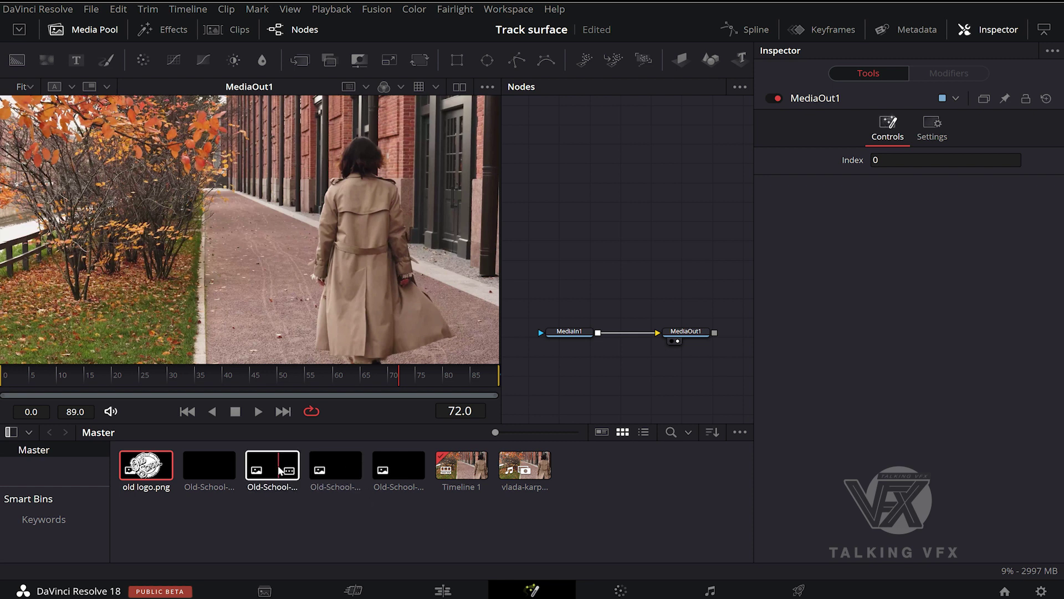
drag(280, 470, 555, 228)
drag(336, 469, 554, 264)
drag(383, 470, 558, 296)
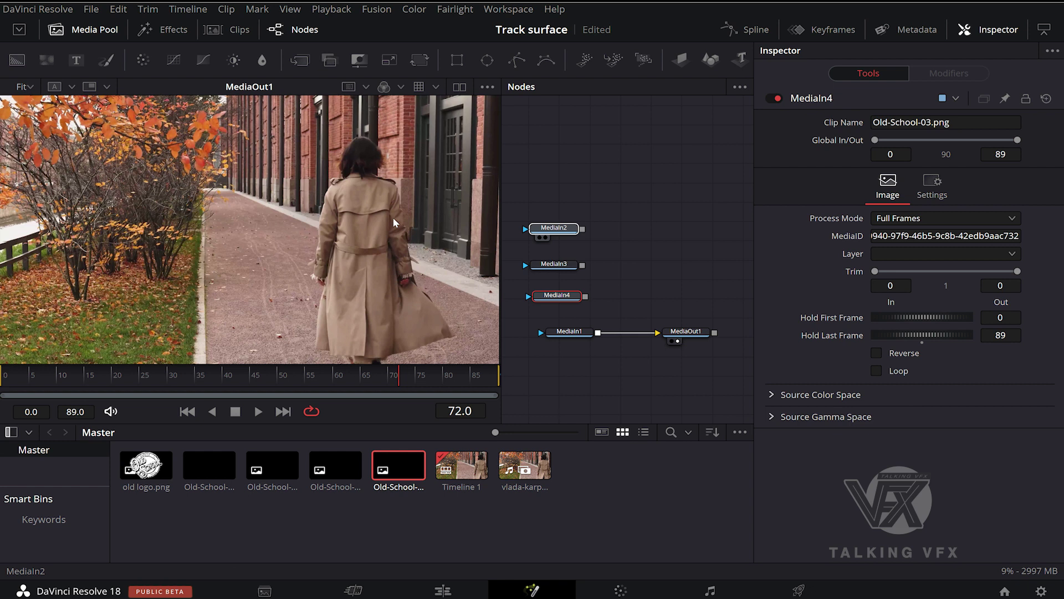
Preview MediaIn2, MediaIn3 and MediaIn4 in the viewer, ending on MediaIn4's Old School logo
drag(557, 232, 393, 217)
drag(535, 264, 326, 262)
drag(560, 300, 308, 299)
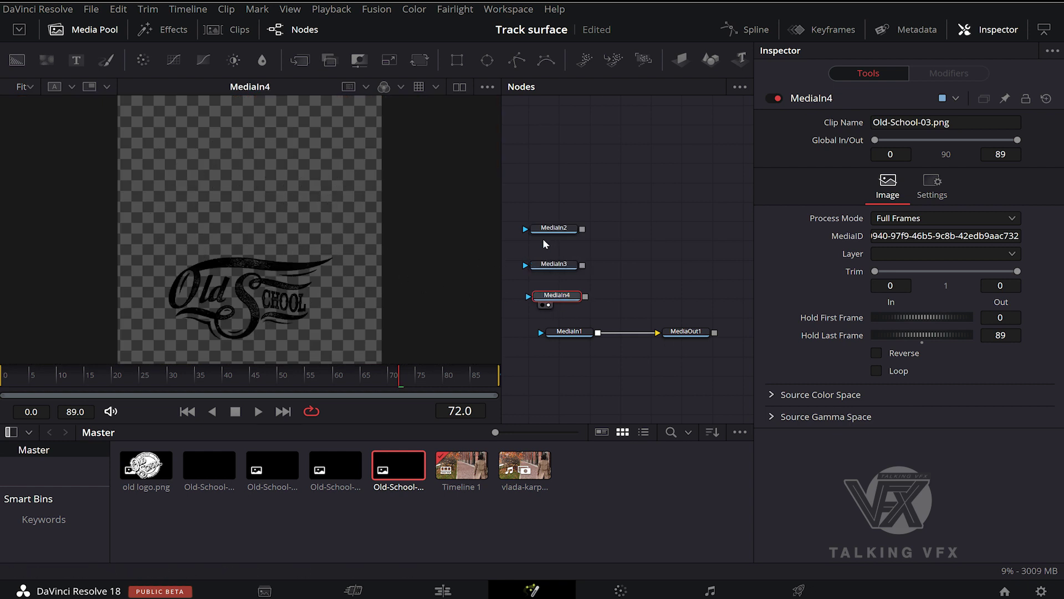
Add a Merge1 node and connect the MediaIn2 logo into its background input
click(559, 231)
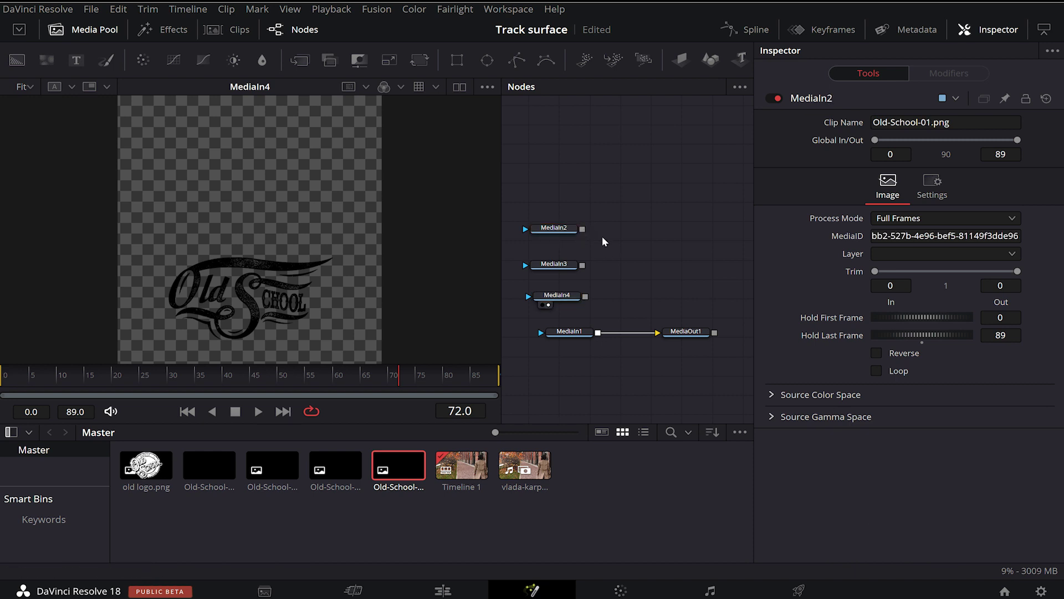
key(shift+space)
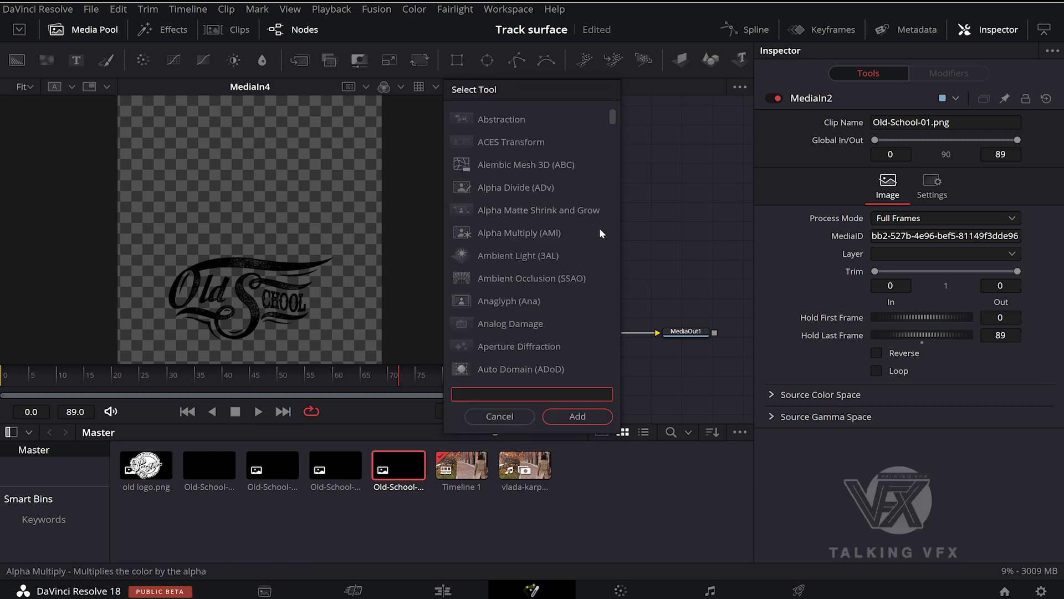
text(merg)
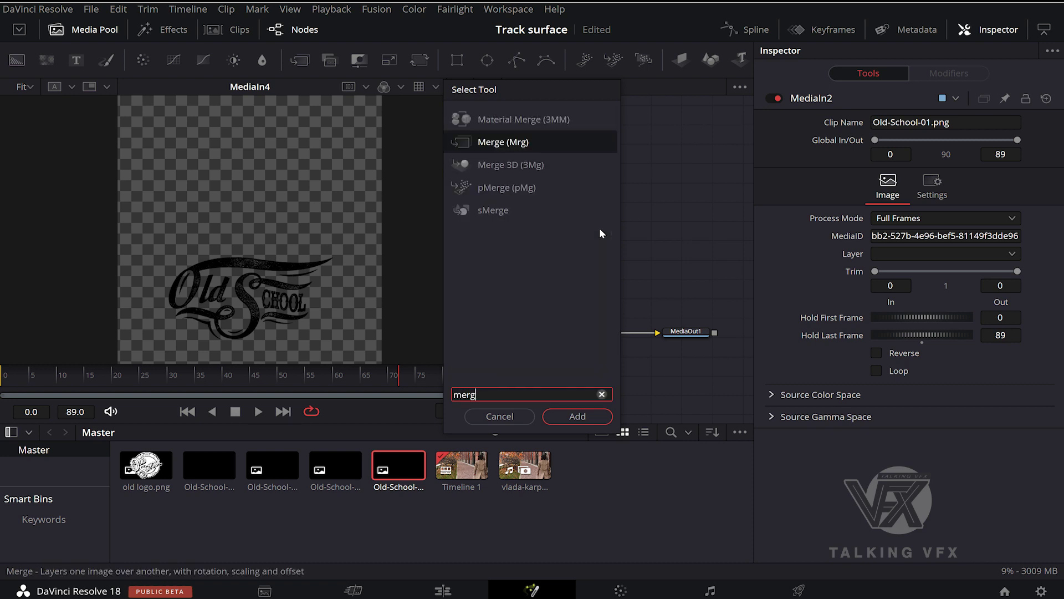
click(527, 143)
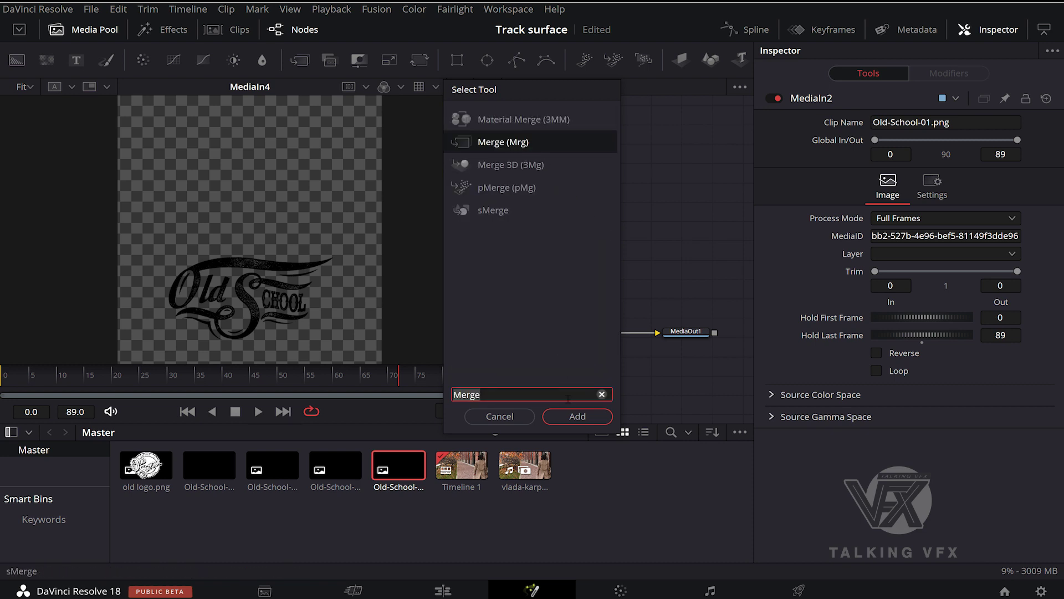
click(577, 417)
drag(609, 244, 628, 255)
drag(582, 229, 288, 186)
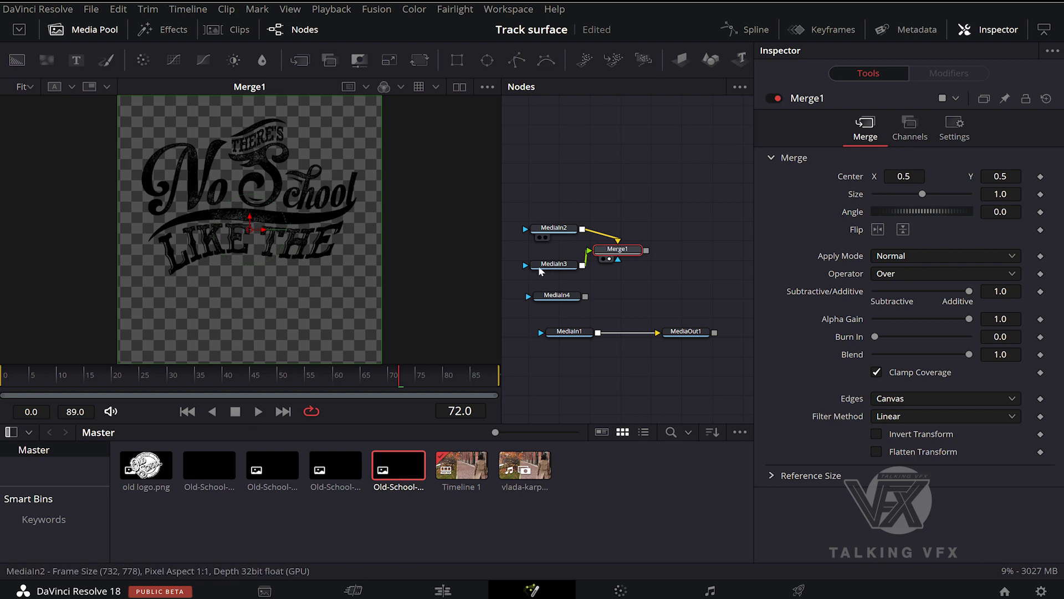
Combine Merge1 with MediaIn4 in a new Merge2 and tidy the logo nodes
click(557, 299)
drag(558, 298, 618, 283)
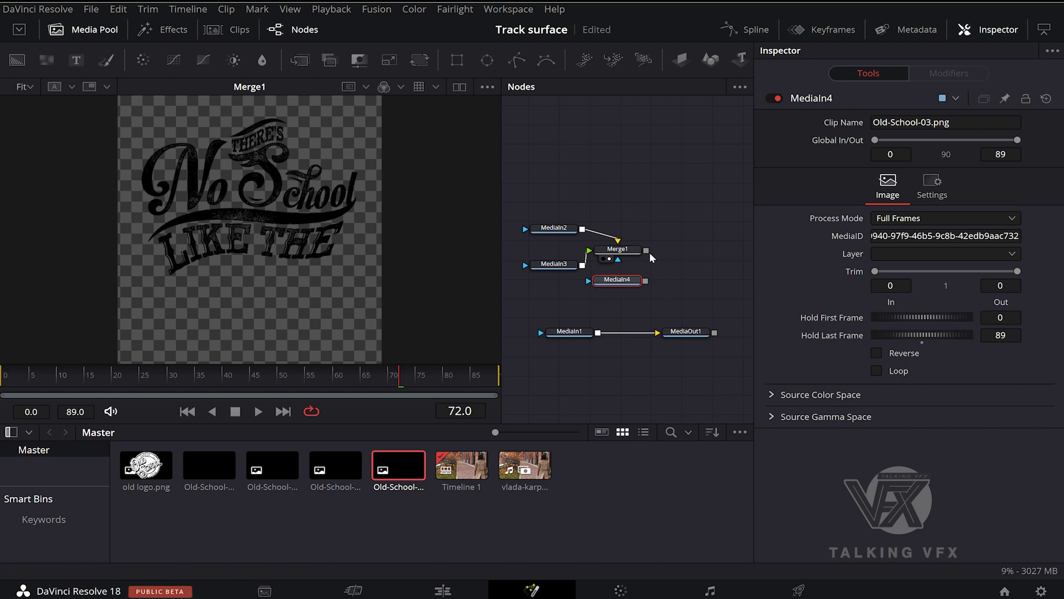
drag(647, 251, 649, 284)
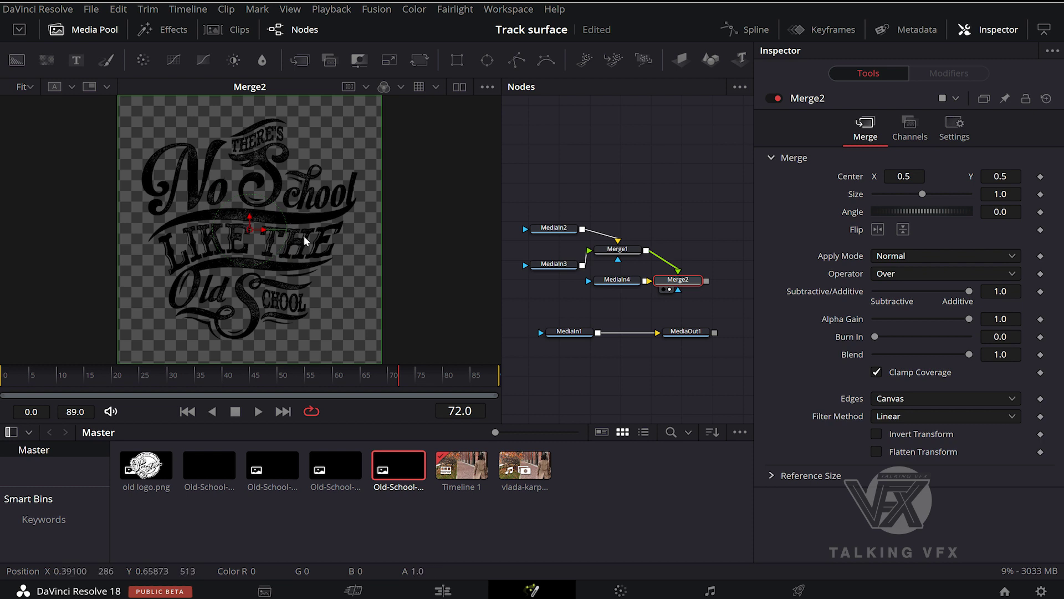
drag(535, 197, 663, 267)
drag(694, 337, 687, 335)
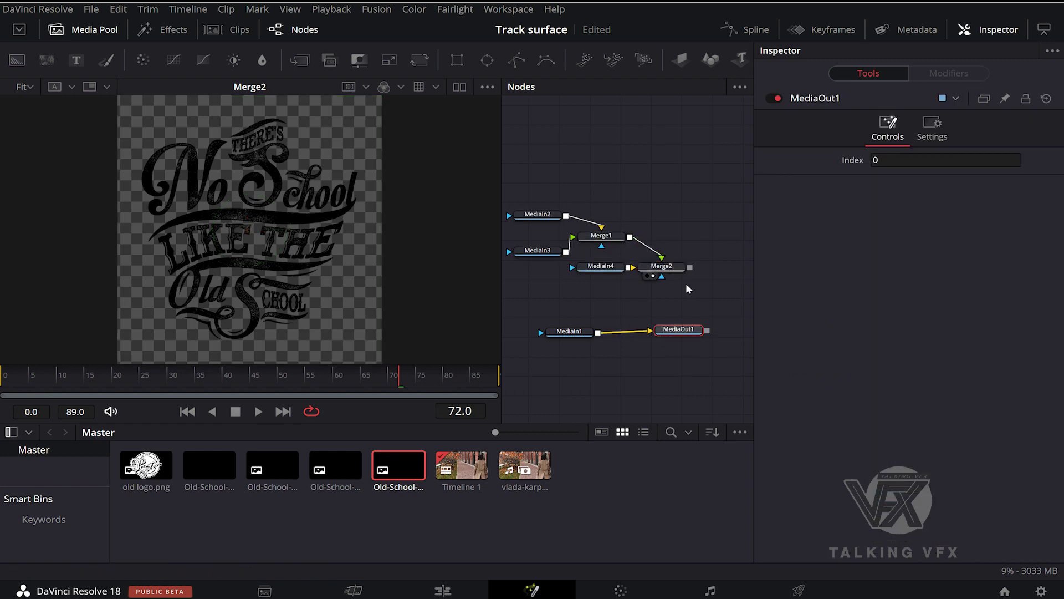
Add a second Media Out after Merge2 and show MediaOut2 in the viewer
click(670, 268)
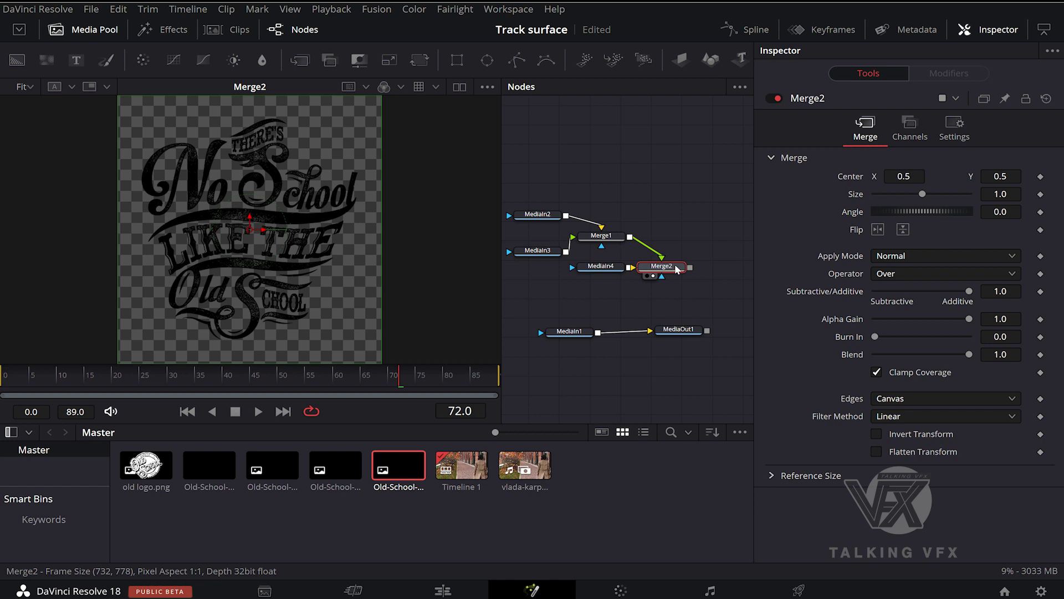
key(shift+space)
text(Merge)
text(out)
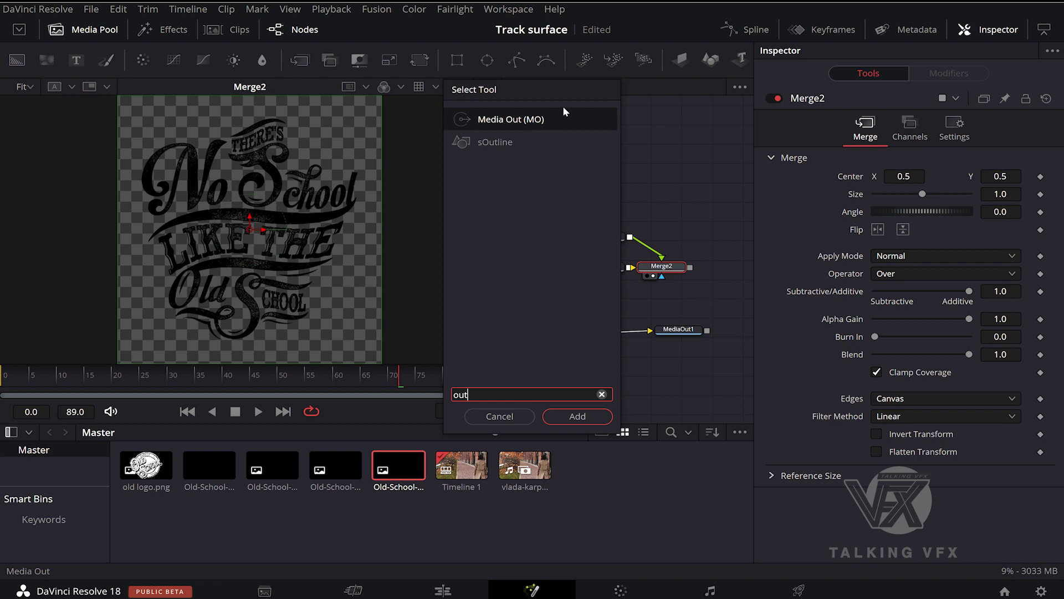
click(520, 121)
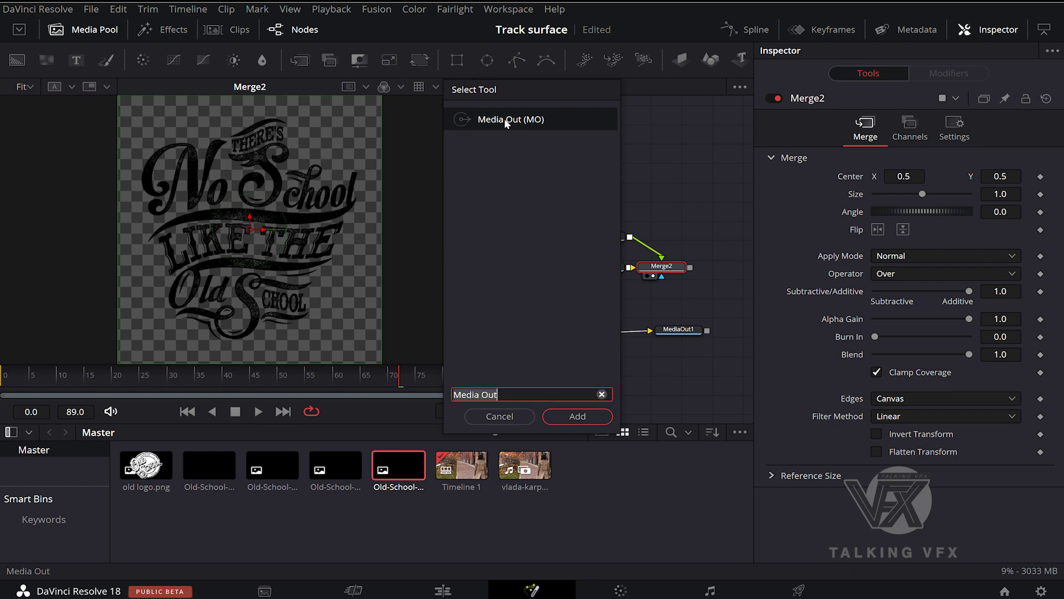
click(562, 418)
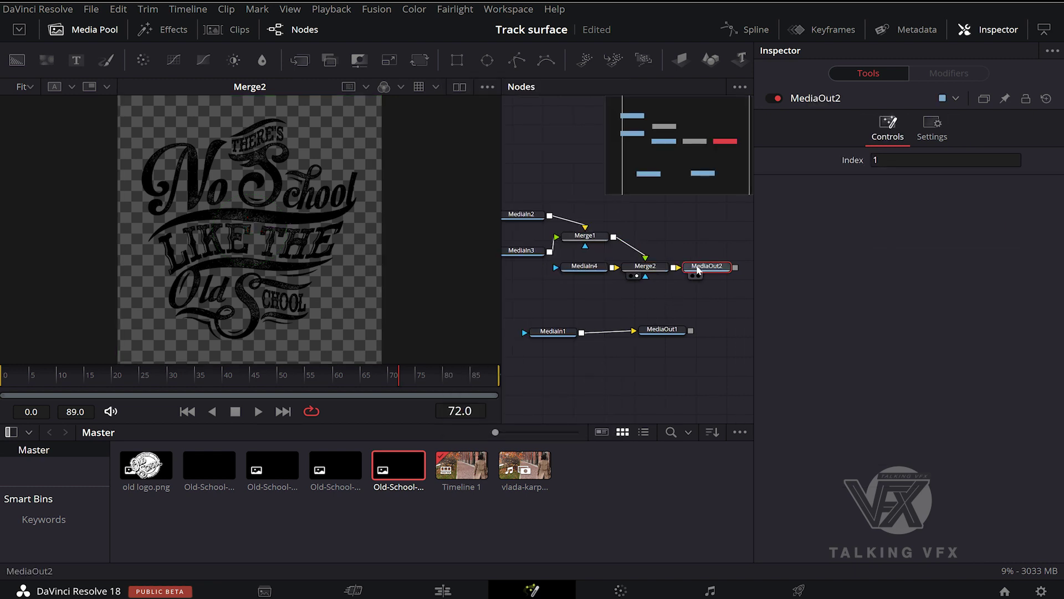
key(1)
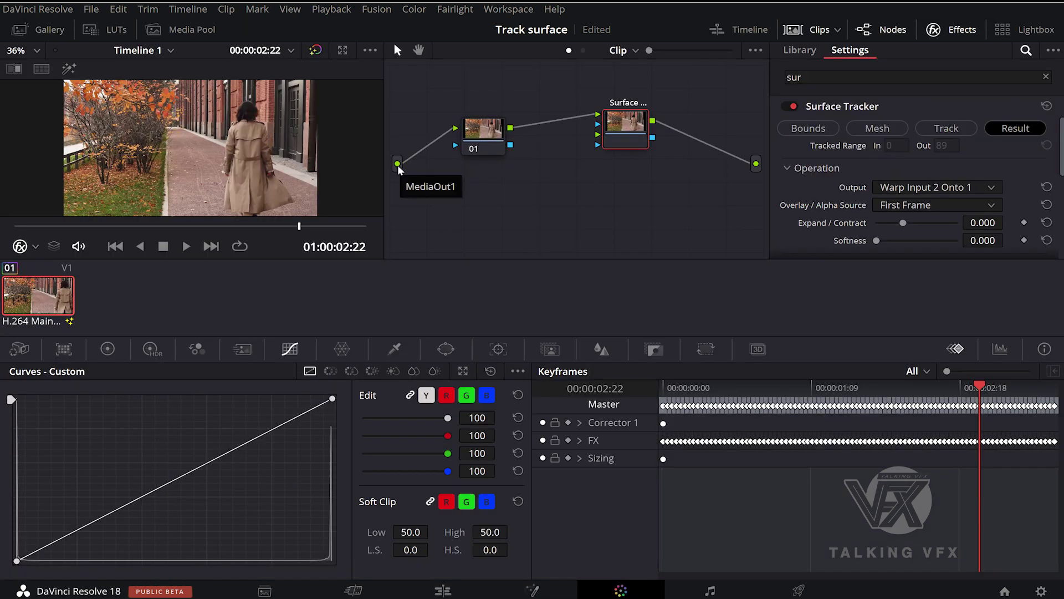
Add a MediaOut2 source, link it to the Surface Tracker's second input, and enlarge the viewer
right_click(437, 202)
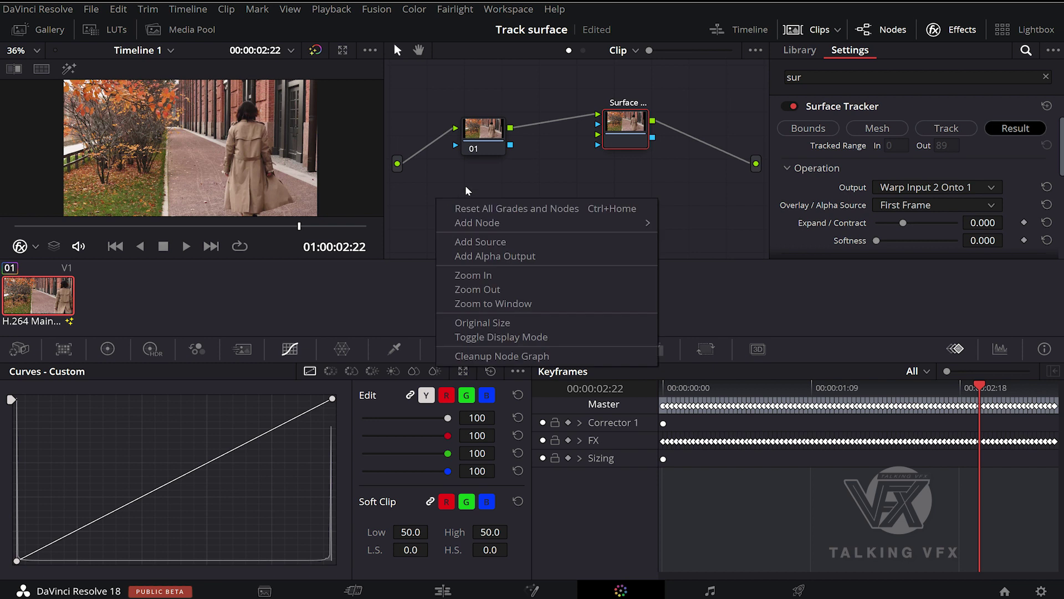
click(475, 243)
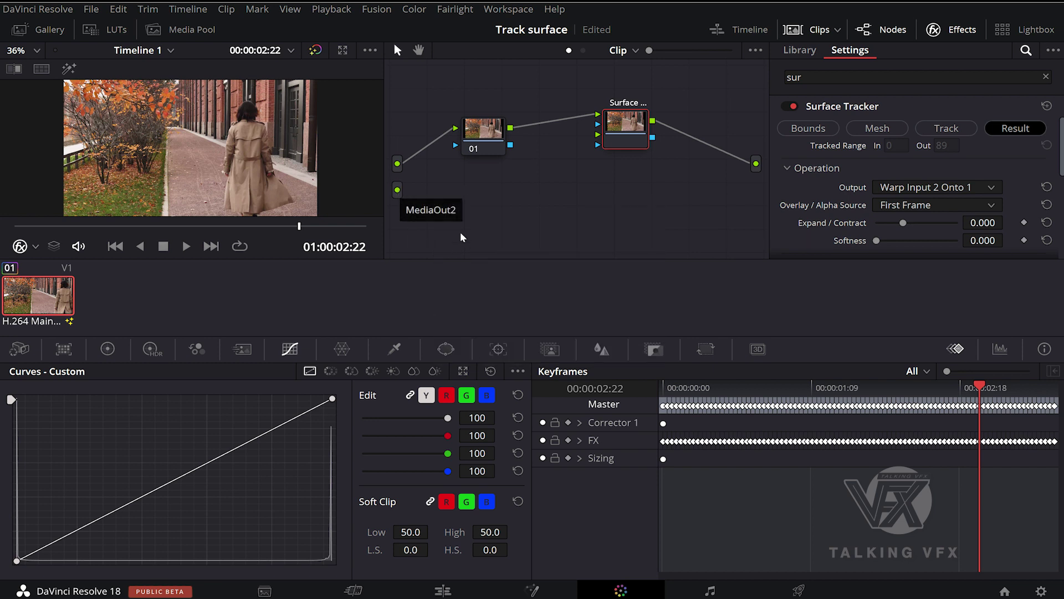
drag(398, 190, 598, 134)
drag(398, 190, 598, 145)
key(alt+f)
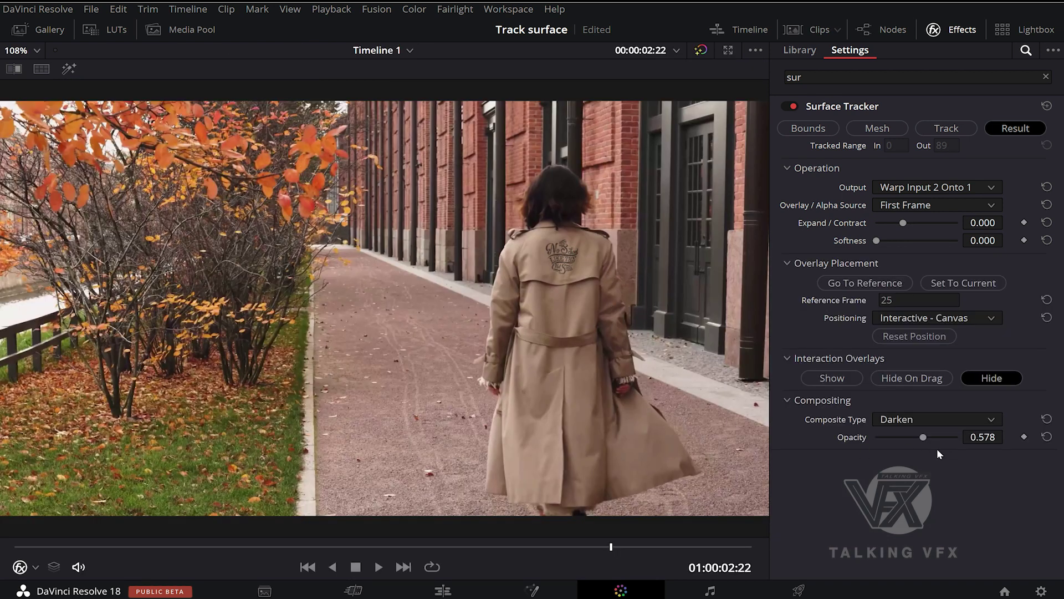
Set the logo's composite type to Normal at 0.651 opacity
click(930, 424)
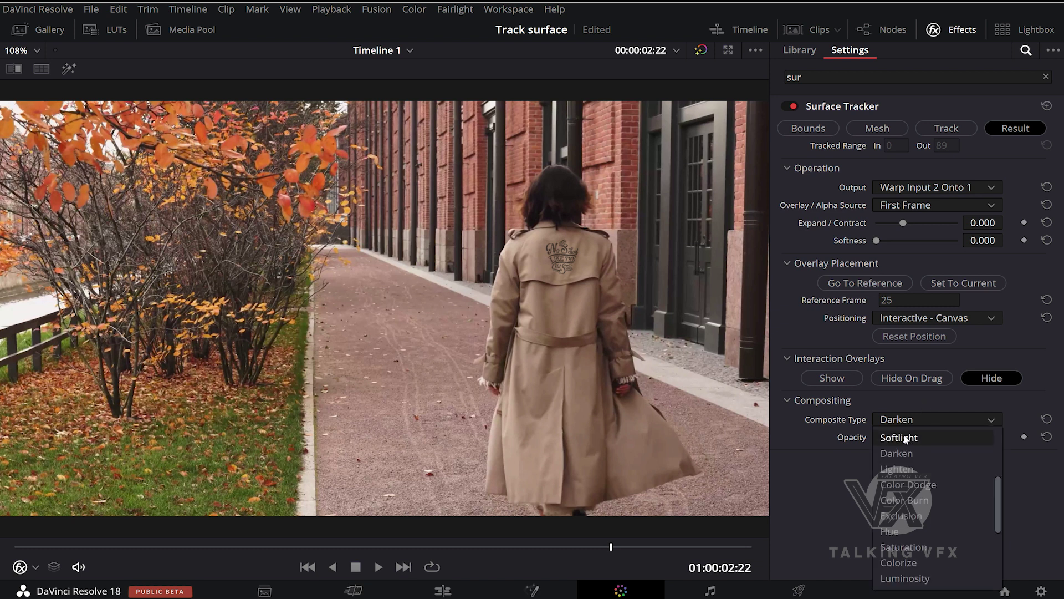
drag(996, 483, 995, 426)
click(911, 438)
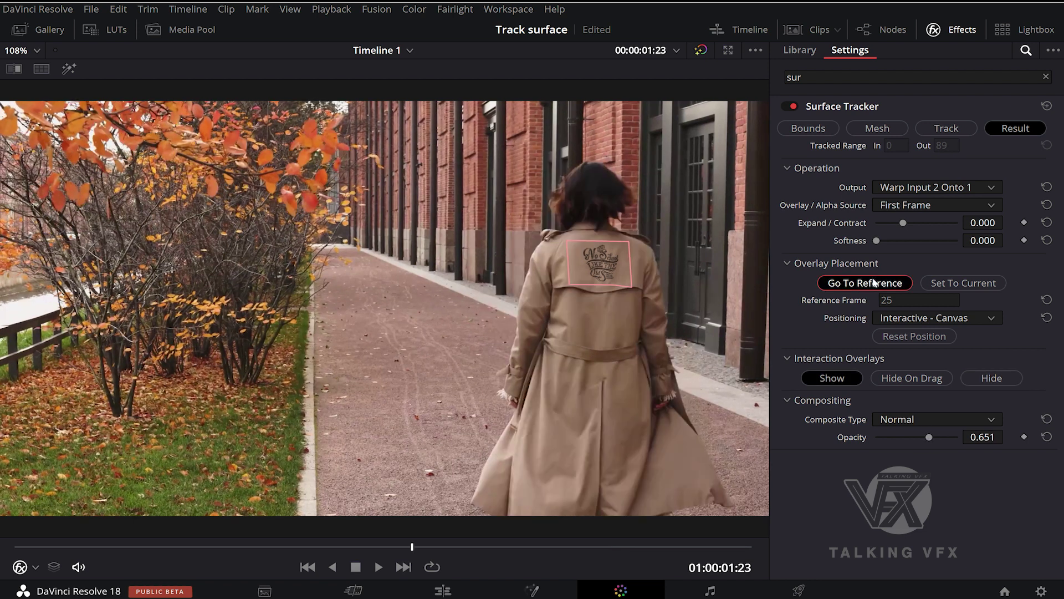
On the reference frame, drag the four logo corners to fit the coat, hide overlays, and play
click(865, 282)
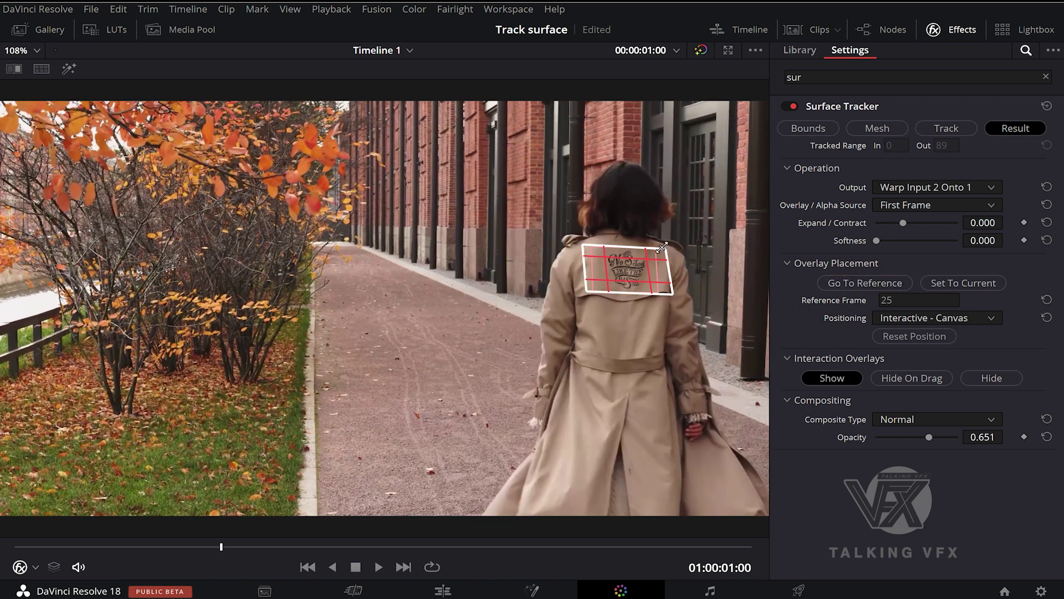
drag(662, 248, 673, 248)
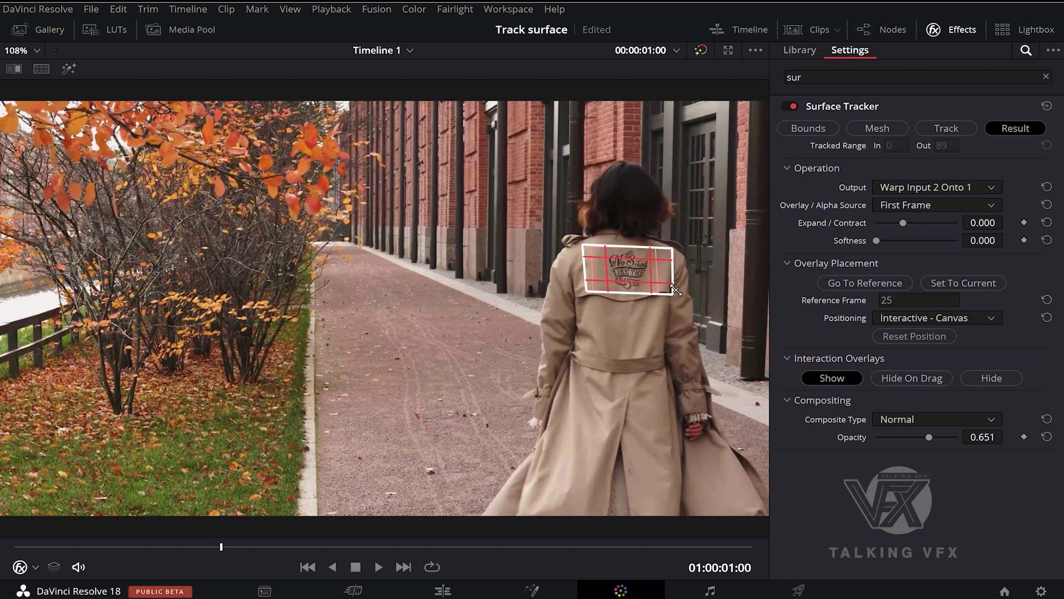
drag(675, 291, 683, 296)
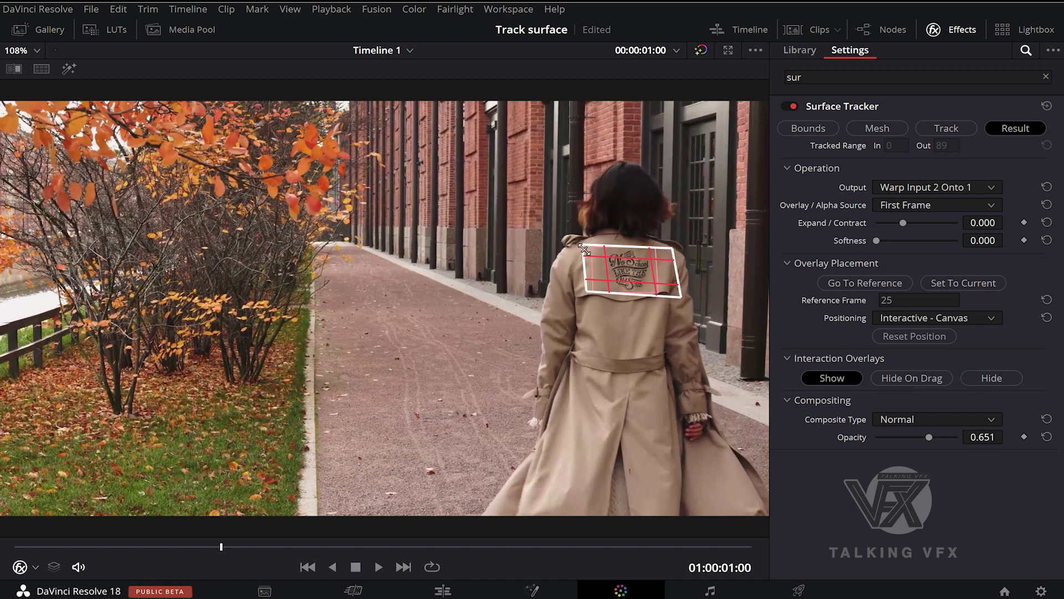
drag(580, 246, 574, 239)
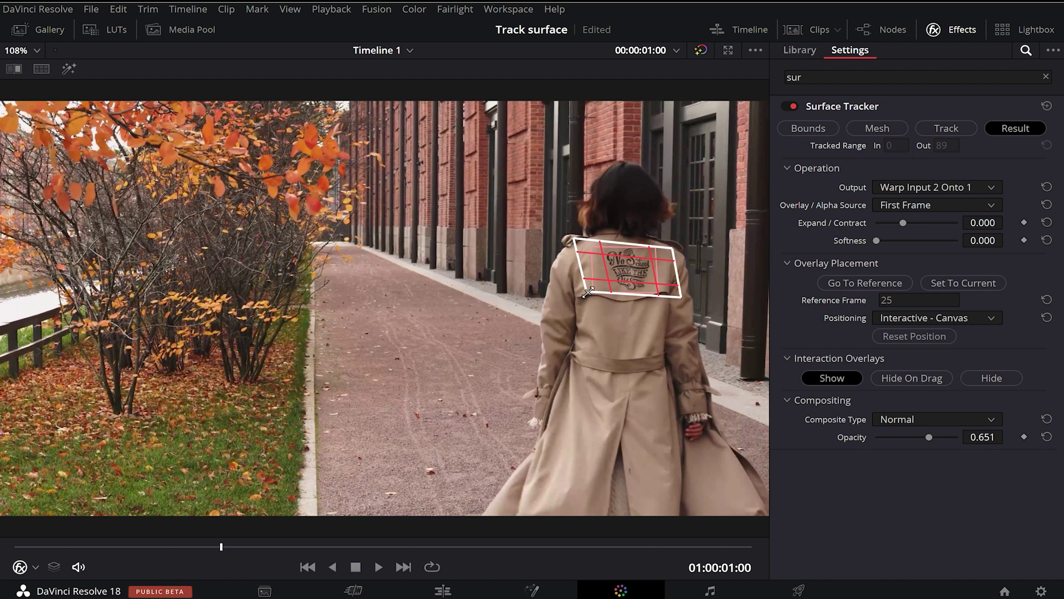
drag(586, 292, 575, 294)
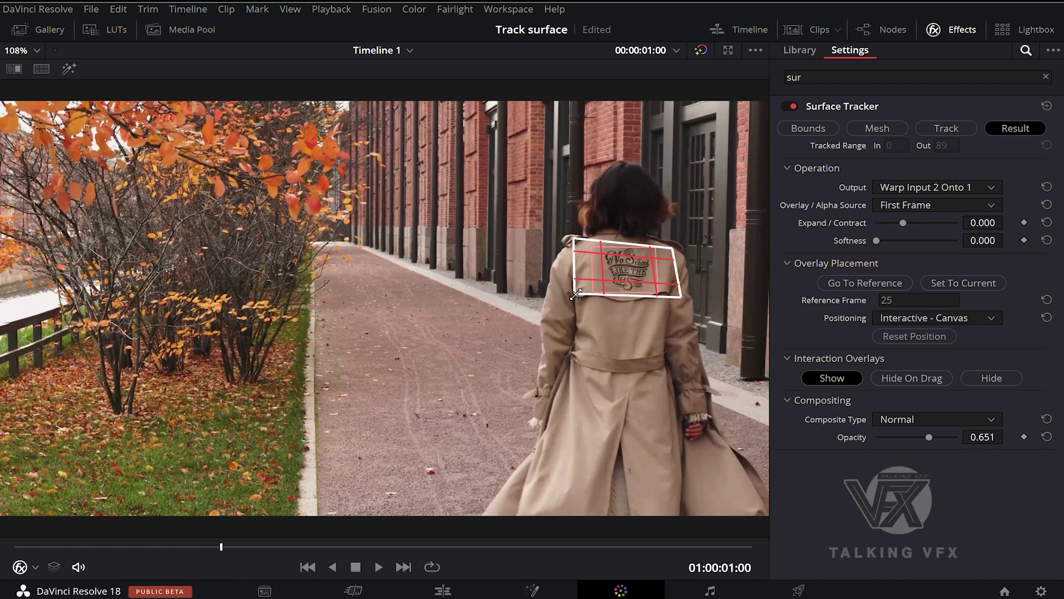
drag(672, 248, 672, 244)
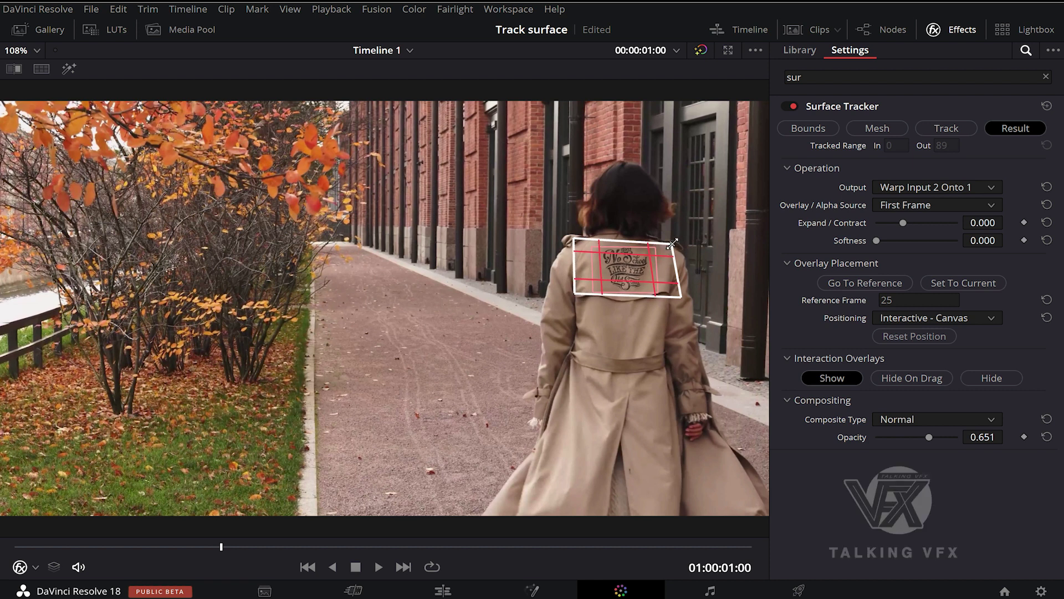
click(991, 378)
key(space)
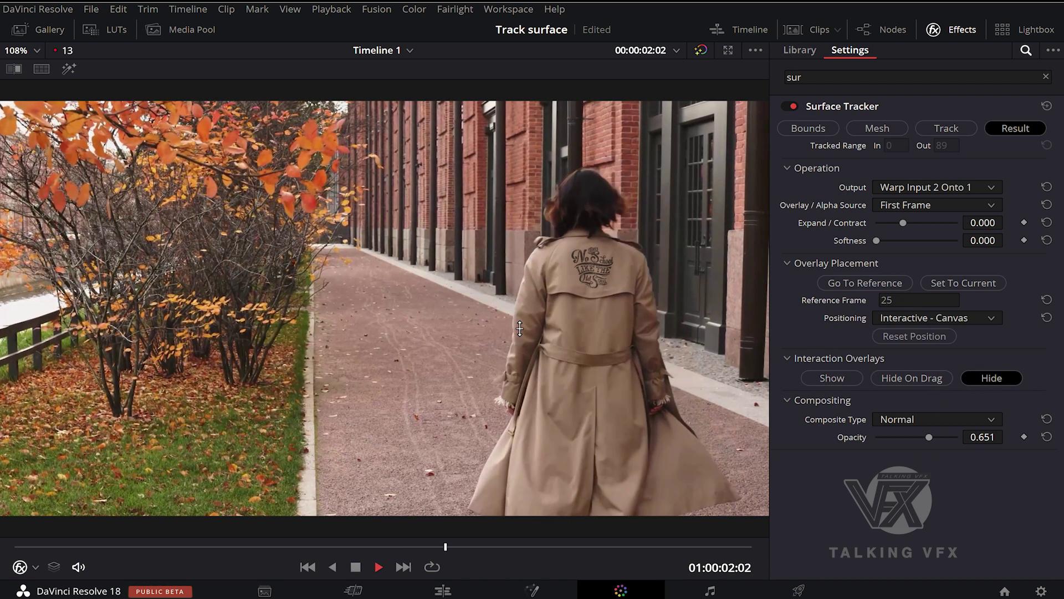